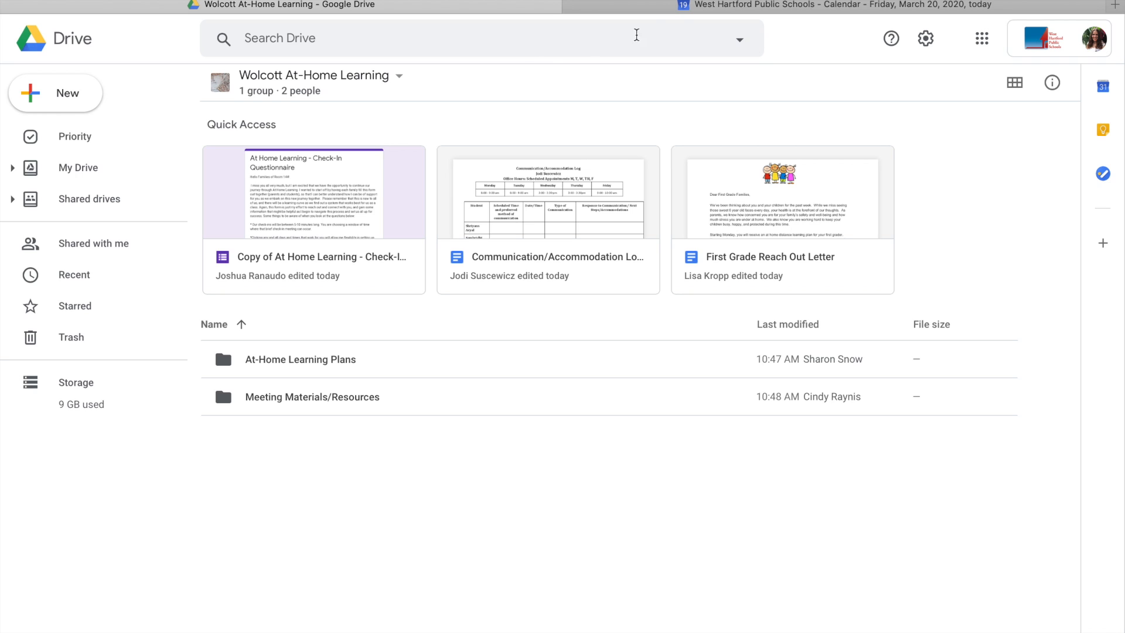
Go to Monday, March 23, 2020 in the school calendar and start a new event draft.
click(729, 8)
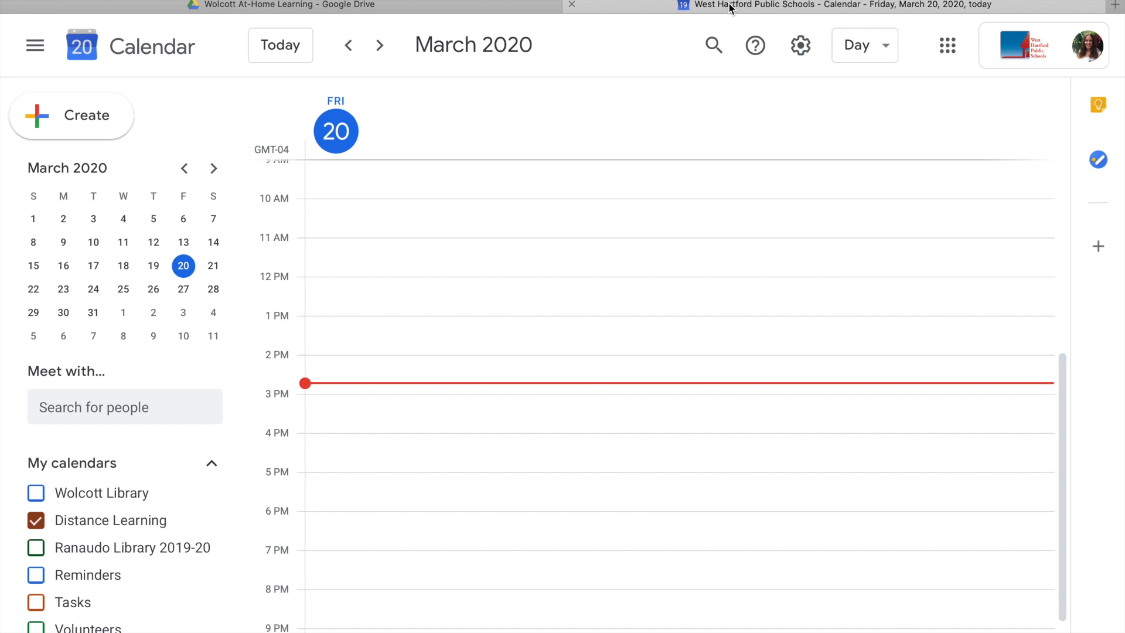
click(943, 56)
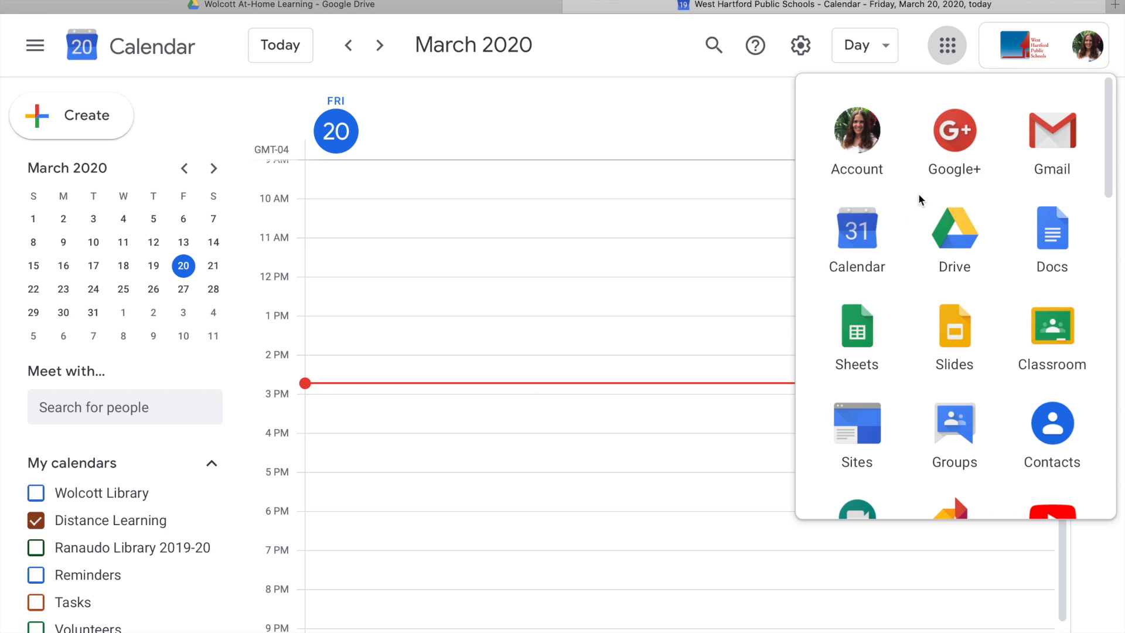
click(918, 36)
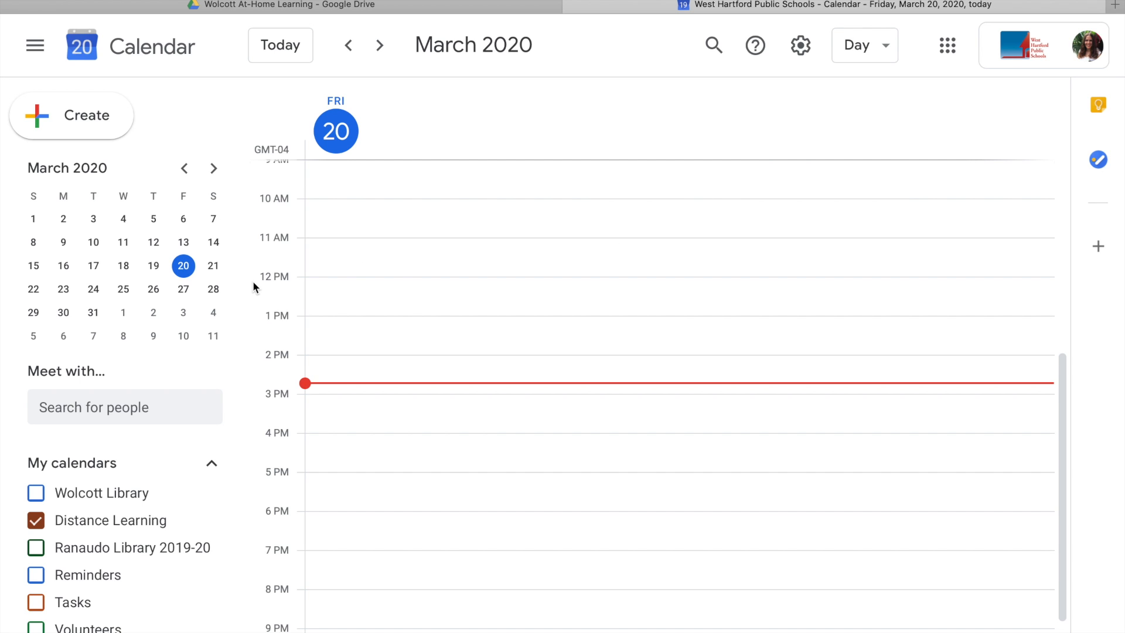
click(69, 289)
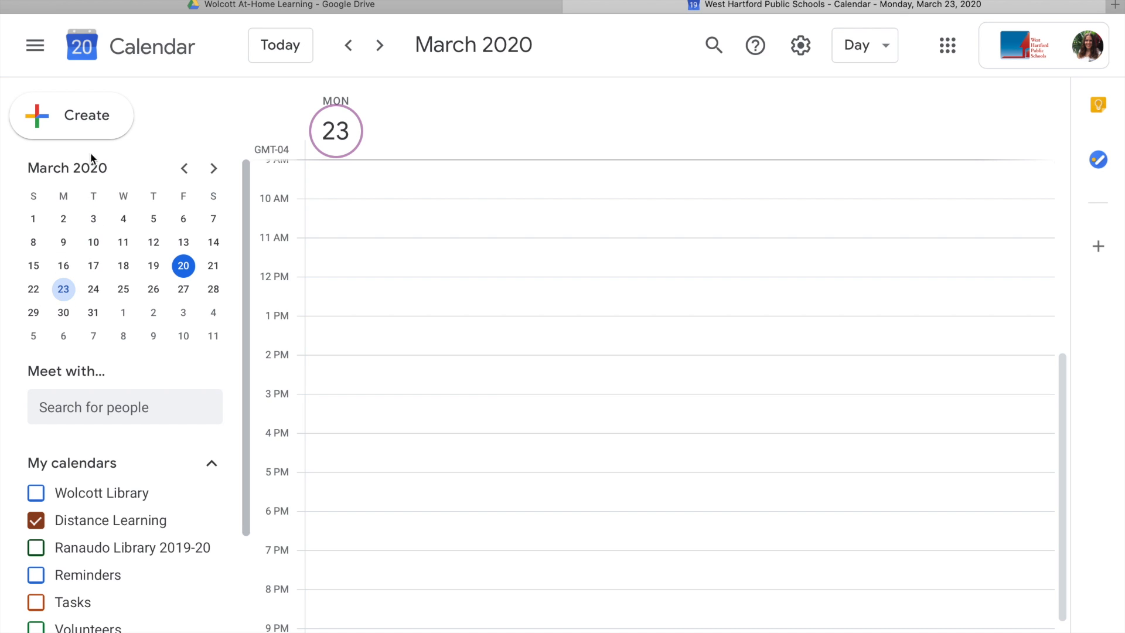
click(90, 128)
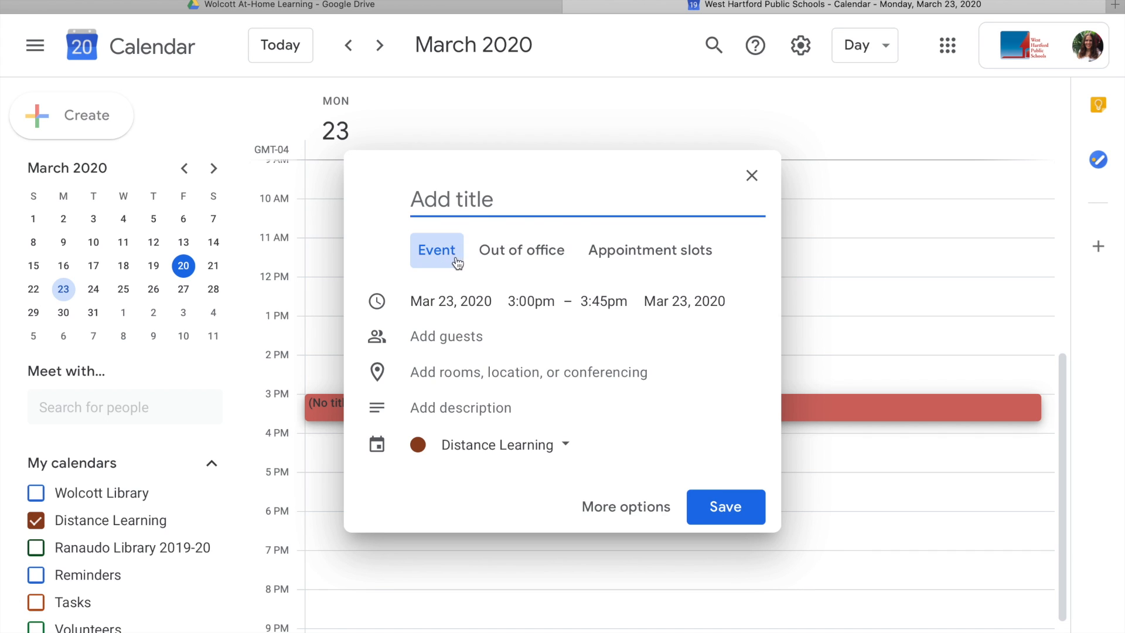
Make the draft an appointment-slot block, open its full details, and begin the title 'Check-in'.
click(615, 258)
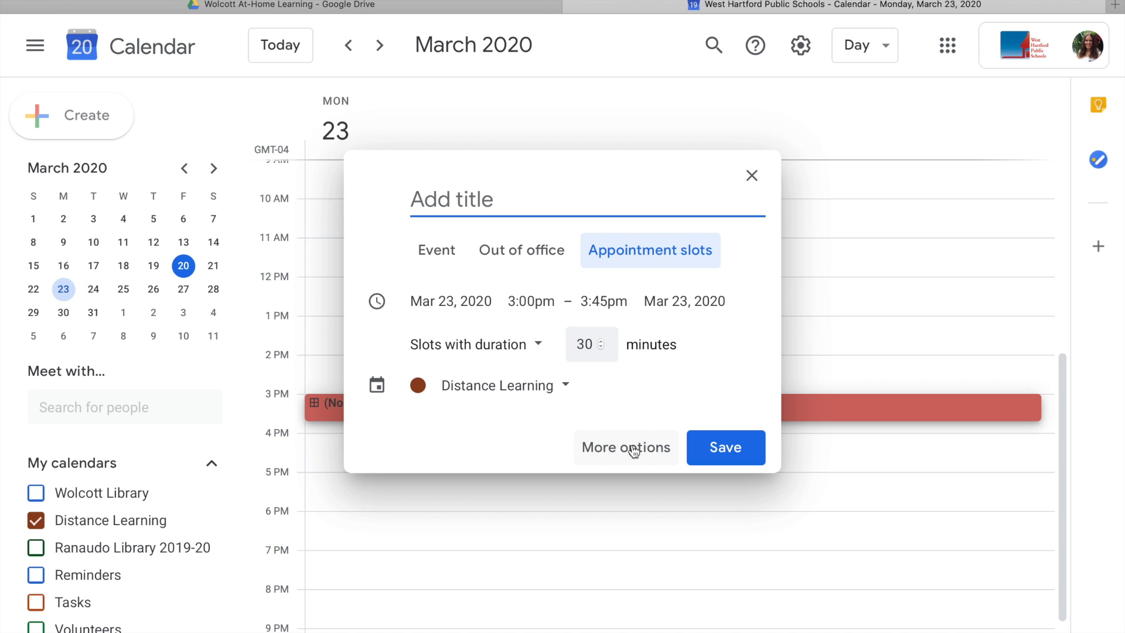
click(633, 451)
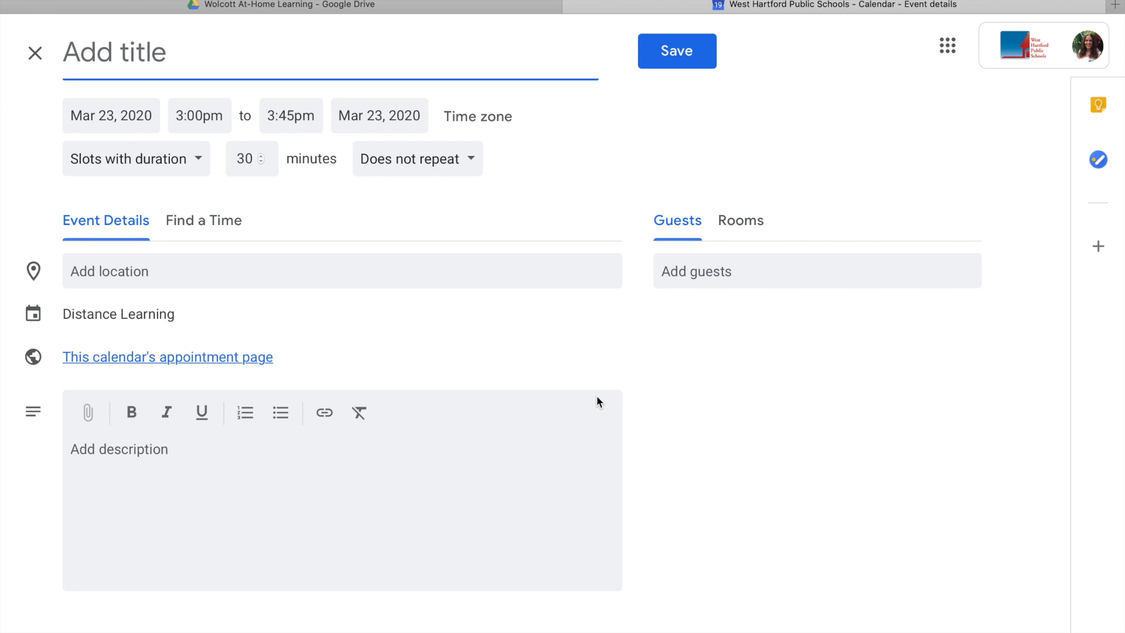
text(Check-i)
Title the block 'Check-in with Mrs. Fagan' and set it to run from 1:00pm to 4:00pm.
key(BackSpace)
text(-in with )
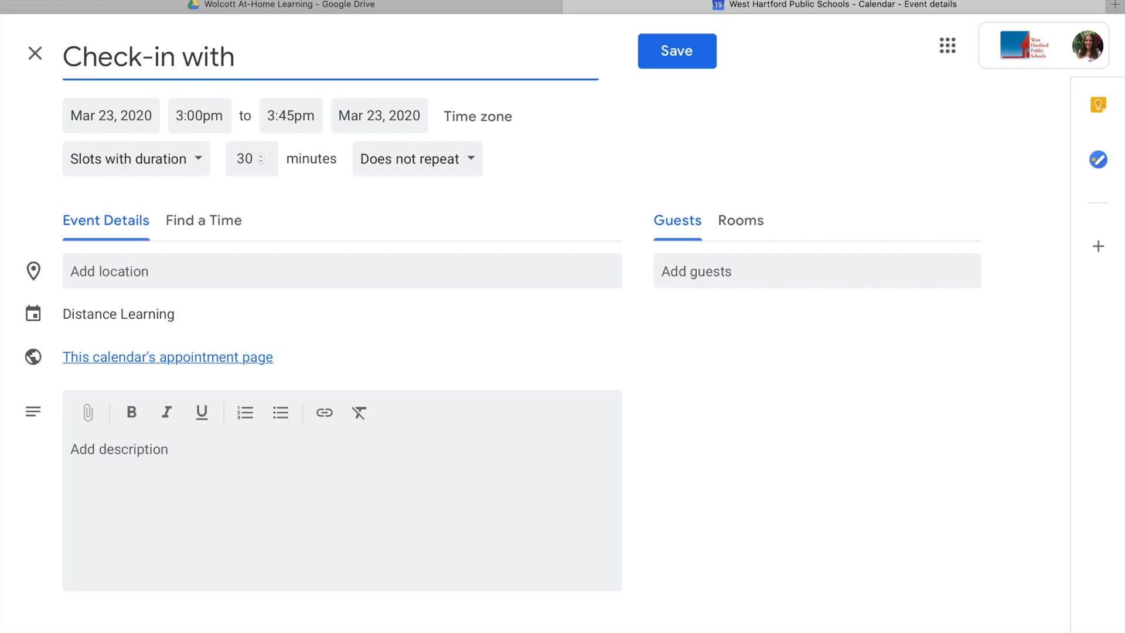
text(Mrs. Fagan)
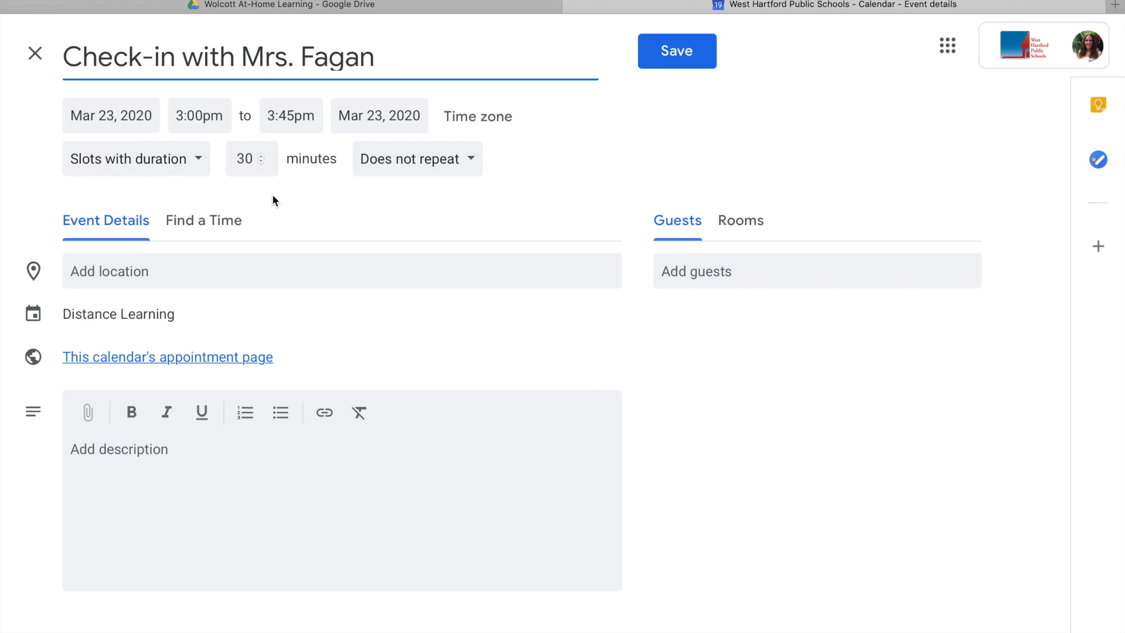
click(222, 112)
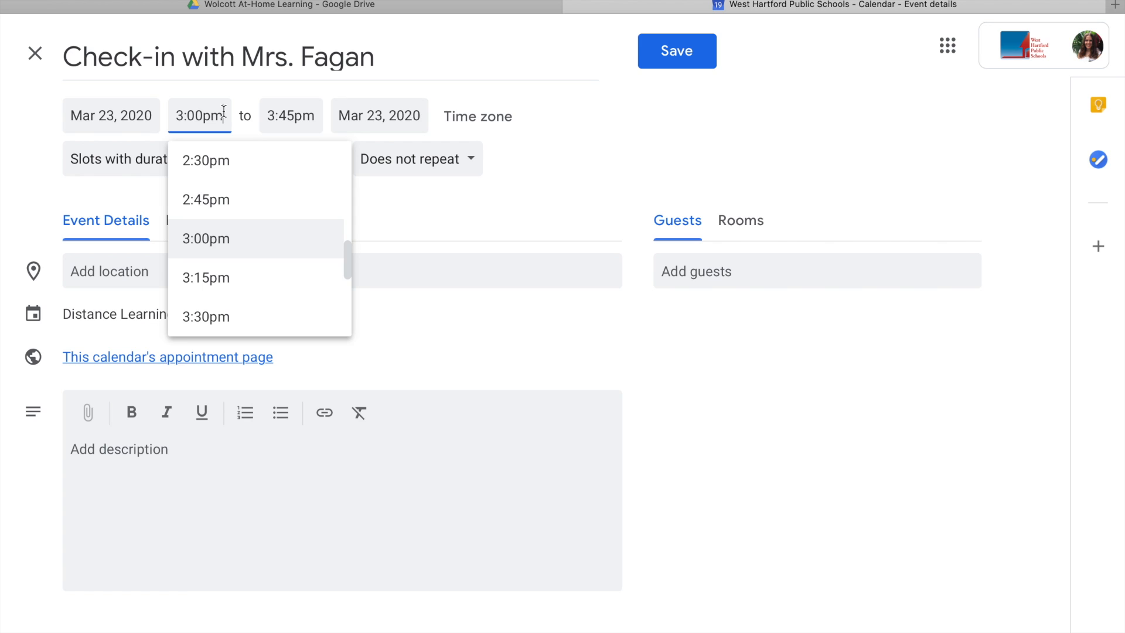
scroll(257, 229, up, 3)
scroll(258, 227, up, 3)
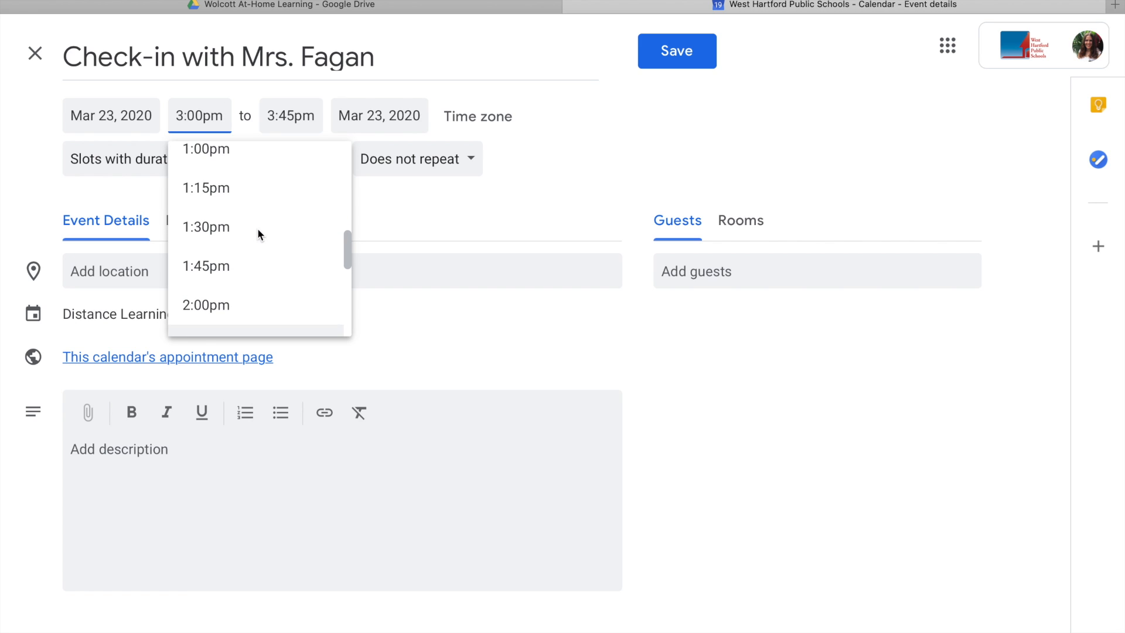
click(244, 163)
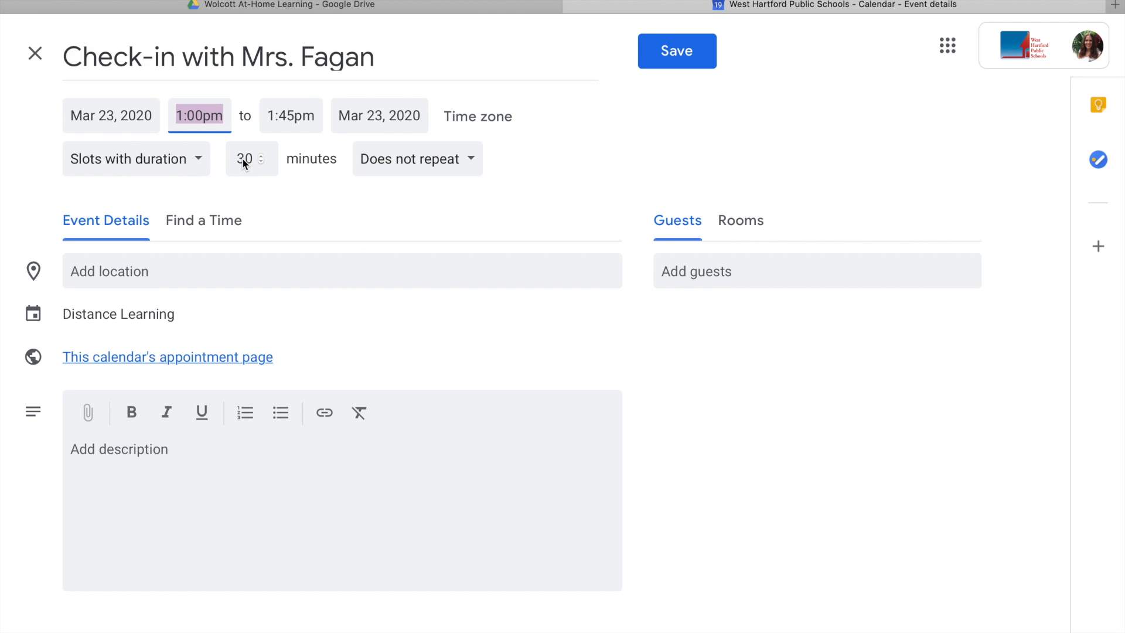
click(300, 115)
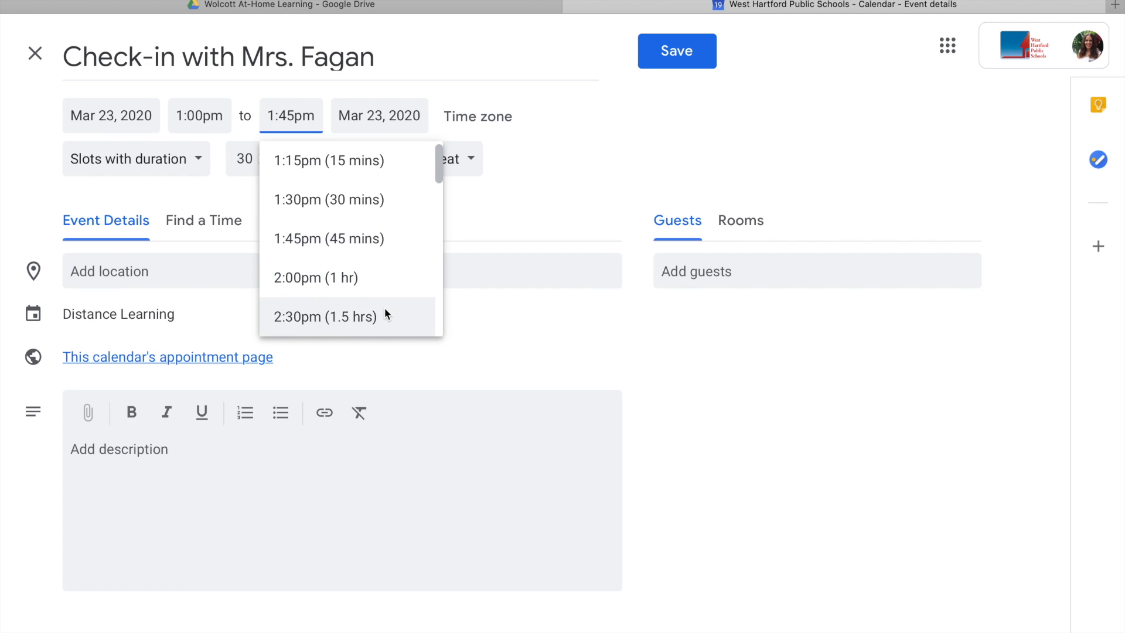
scroll(383, 309, down, 3)
scroll(383, 307, down, 1)
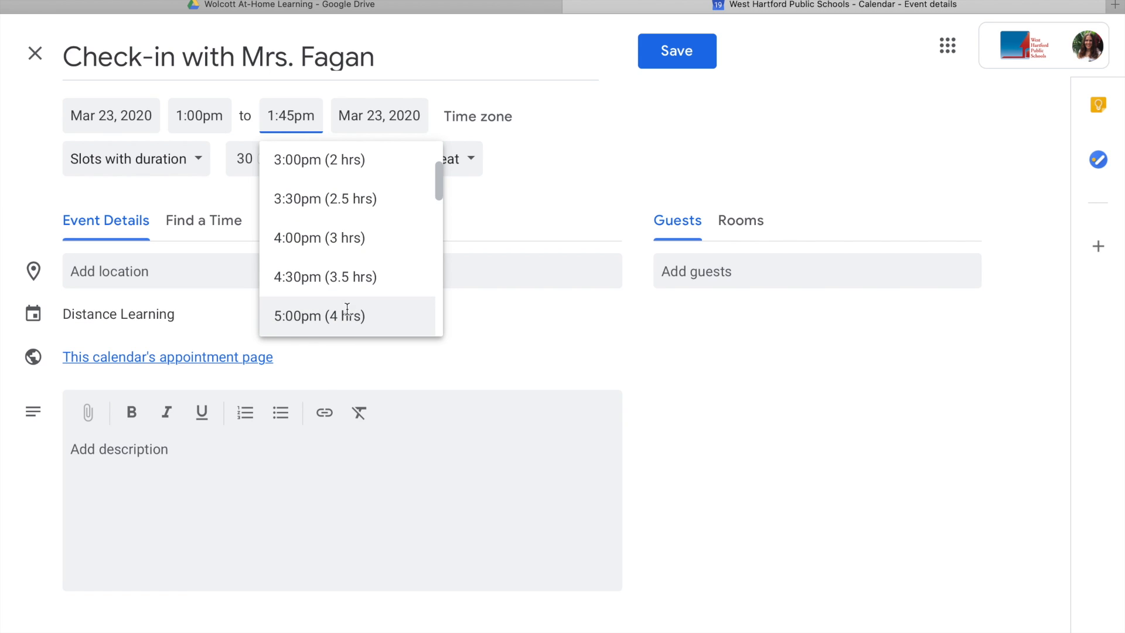
click(313, 251)
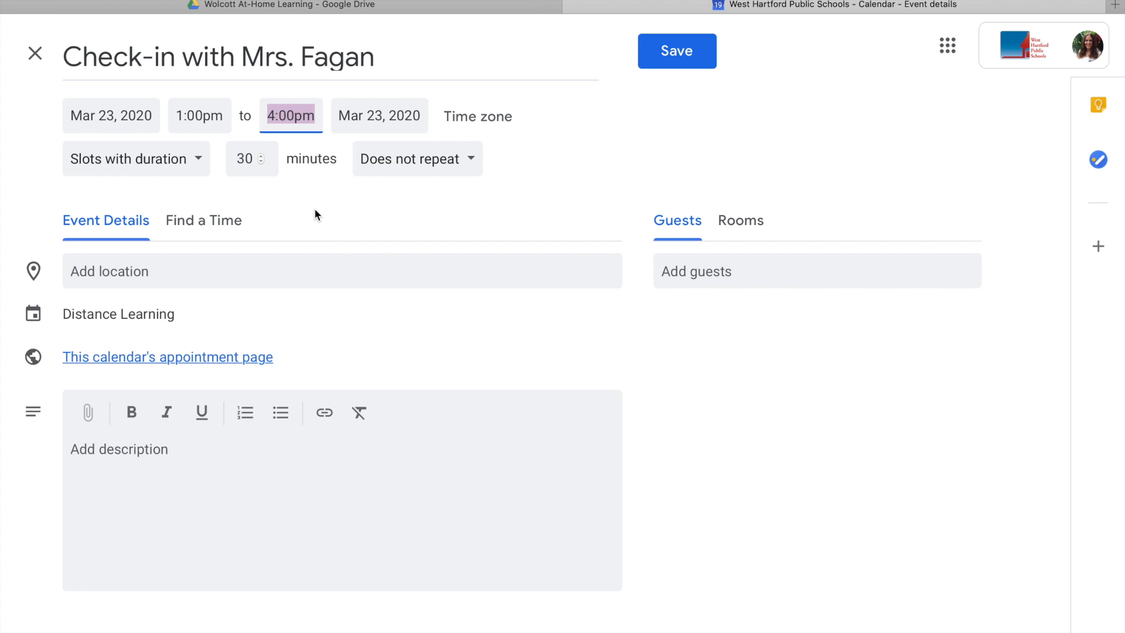
Shorten each appointment slot from 30 to 10 minutes.
click(237, 159)
key(Right)
key(Right)
key(BackSpace)
key(BackSpace)
text(10)
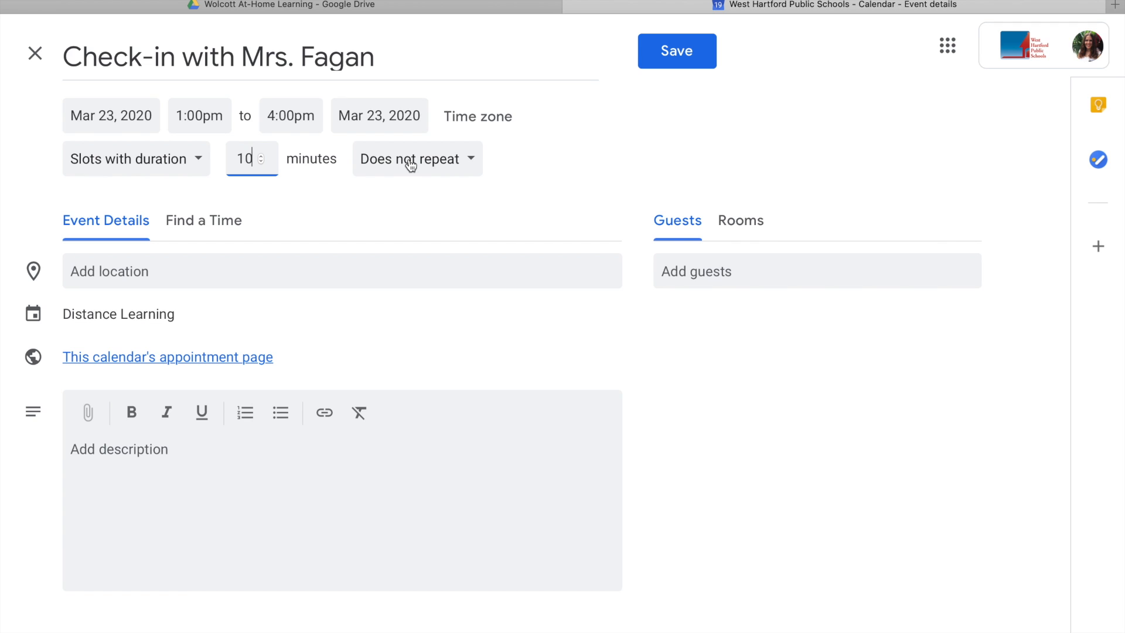
Give the block a custom weekly repeat on Monday, Tuesday and Wednesday, ending after 2 occurrences.
click(468, 168)
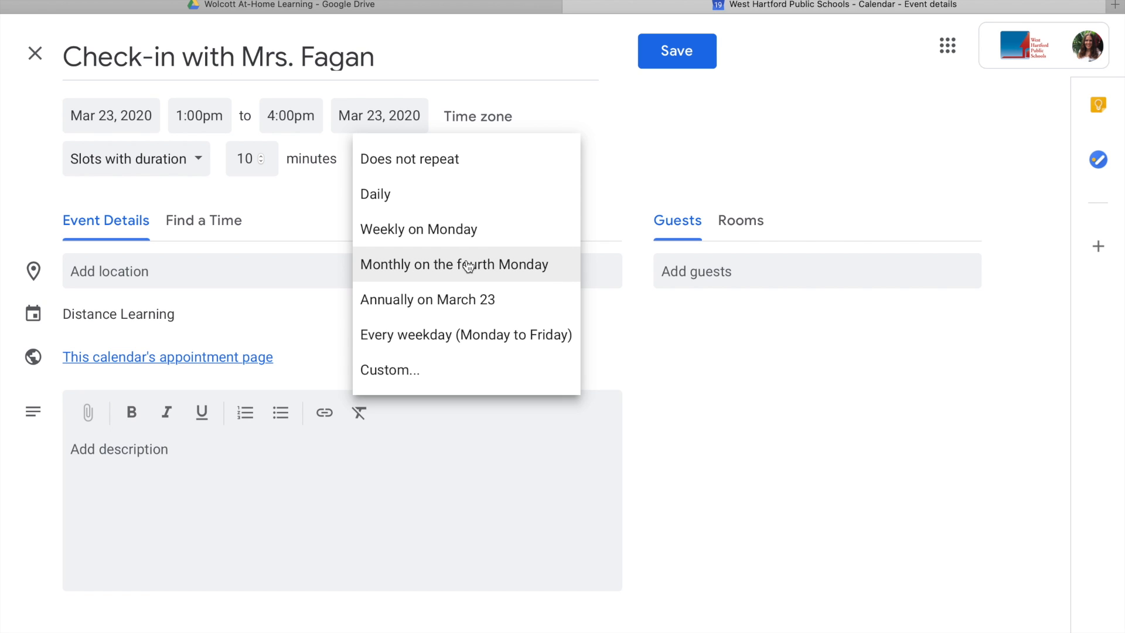
click(451, 369)
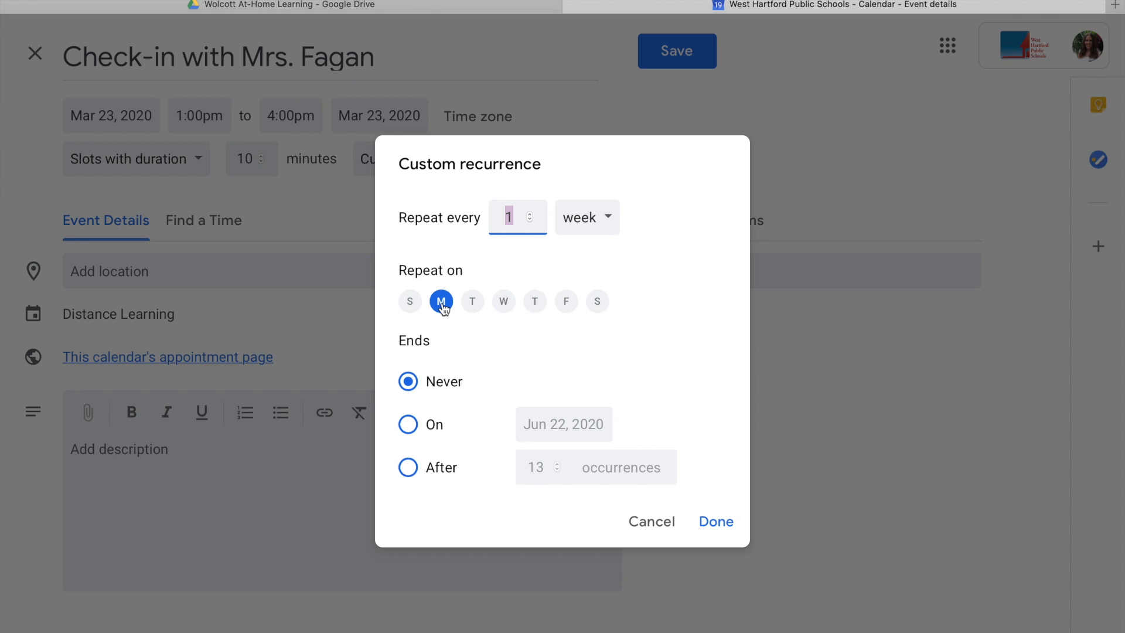
click(472, 302)
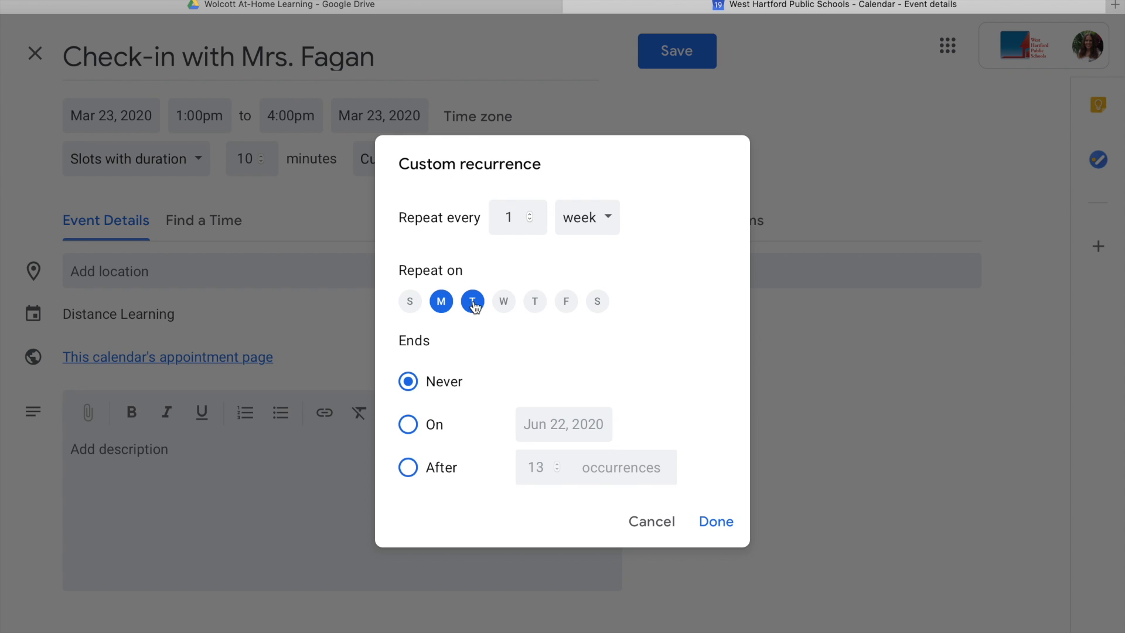
click(498, 304)
click(409, 473)
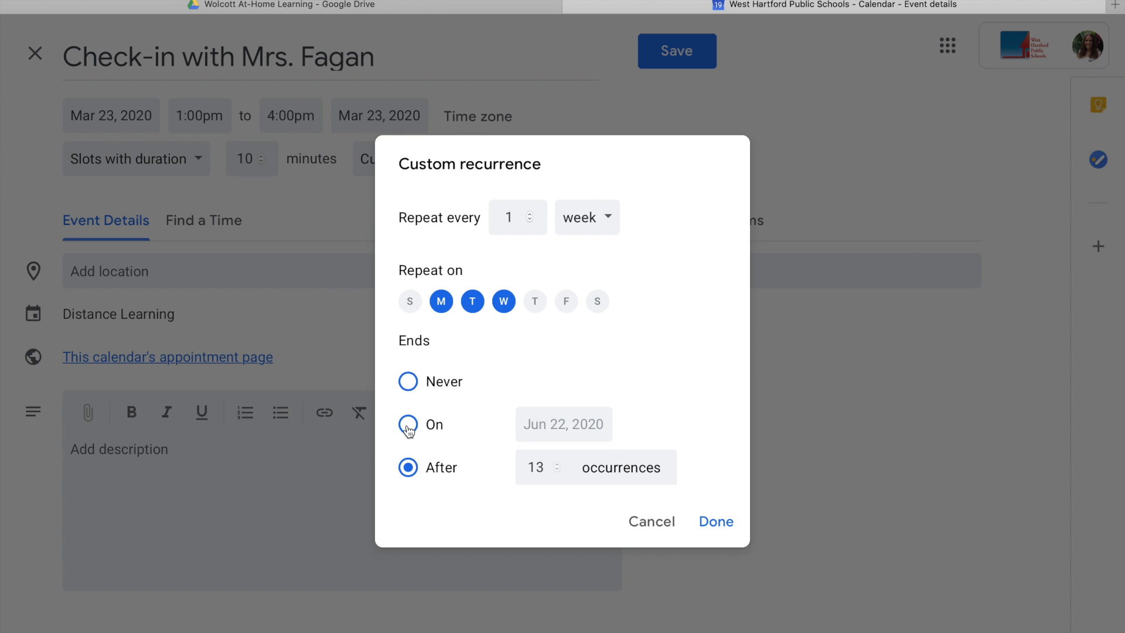
drag(540, 470, 530, 470)
text(2)
click(713, 523)
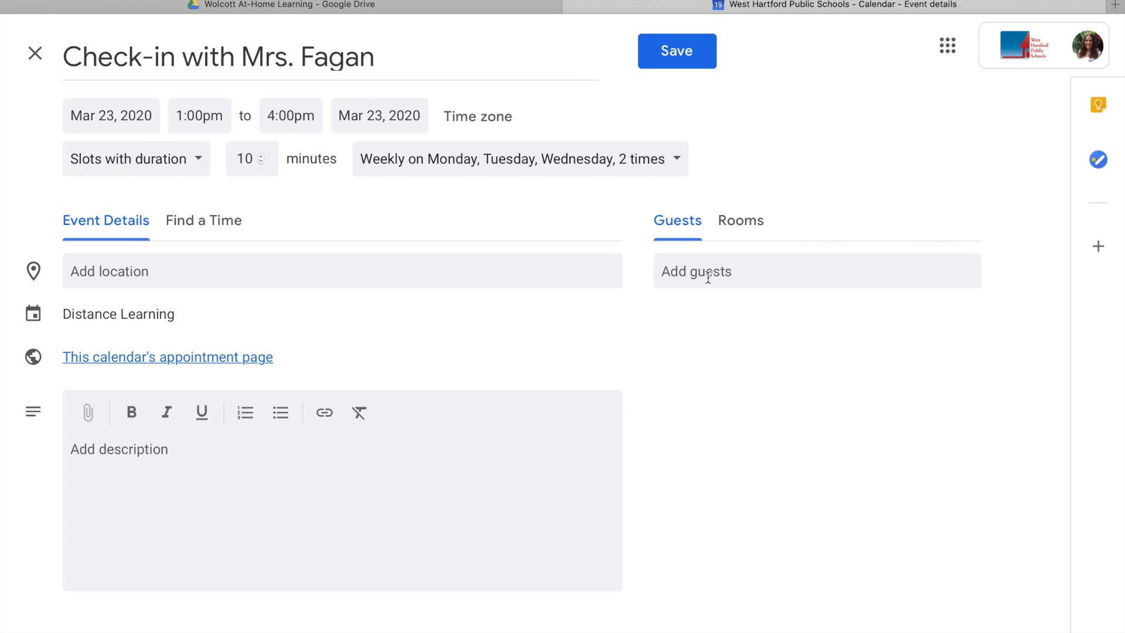
click(708, 276)
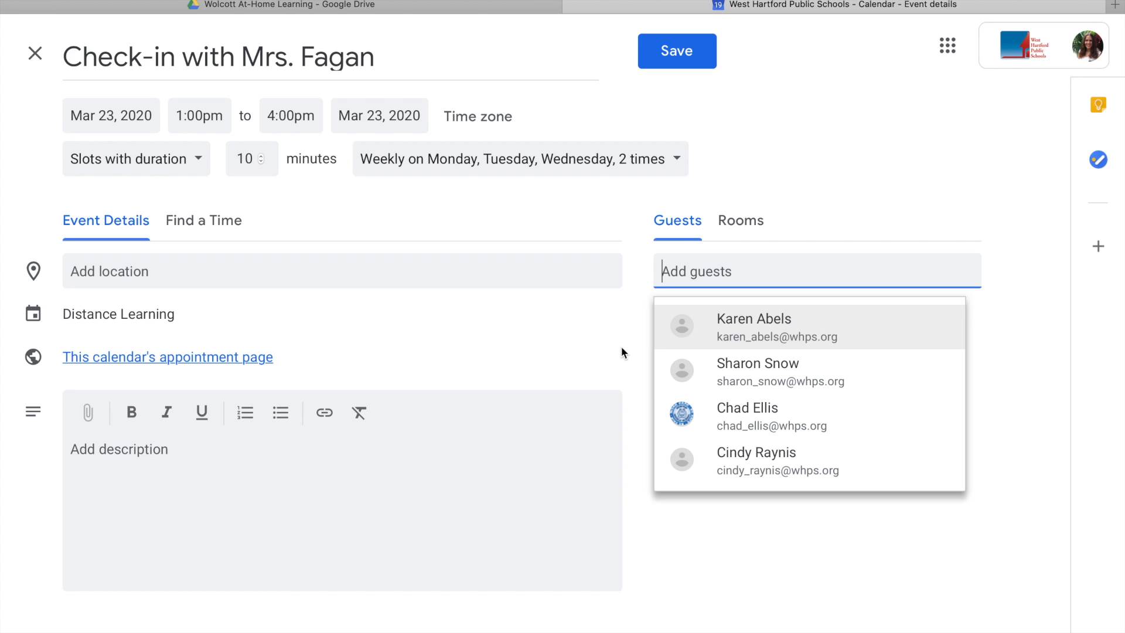
click(622, 347)
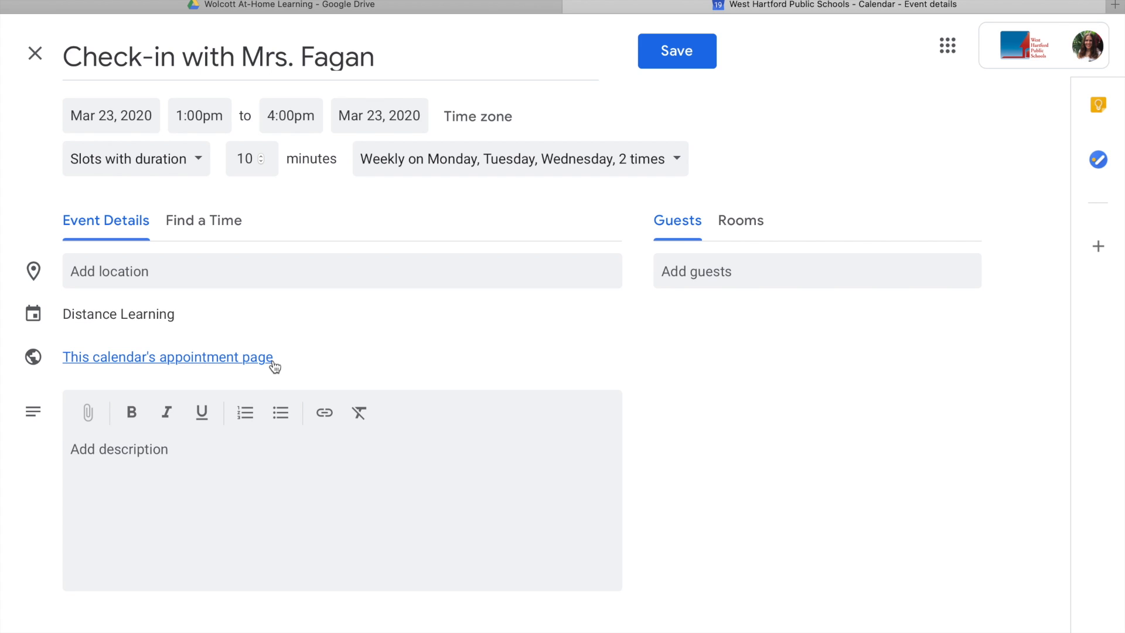
Preview next week on the public sign-up page, then return to the event's description field.
click(141, 357)
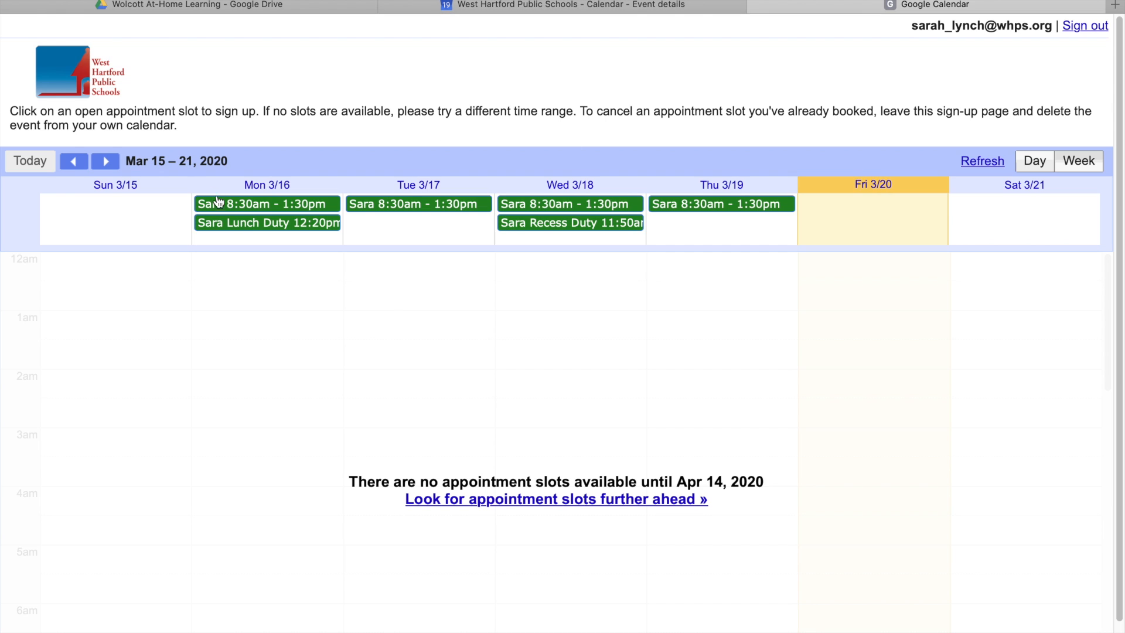
click(104, 162)
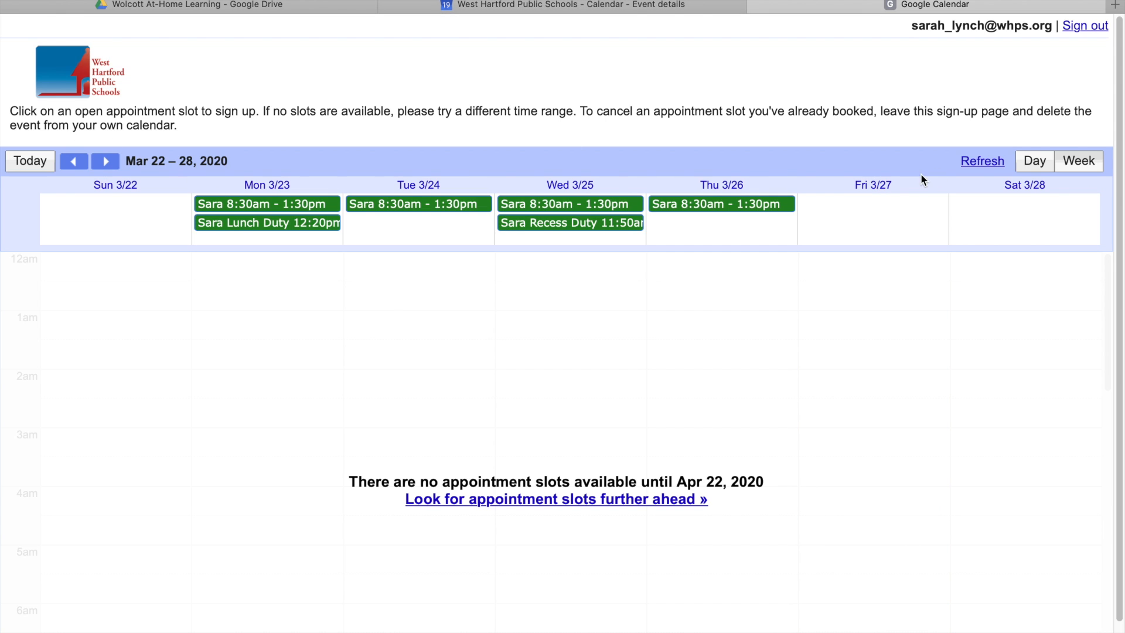
click(609, 8)
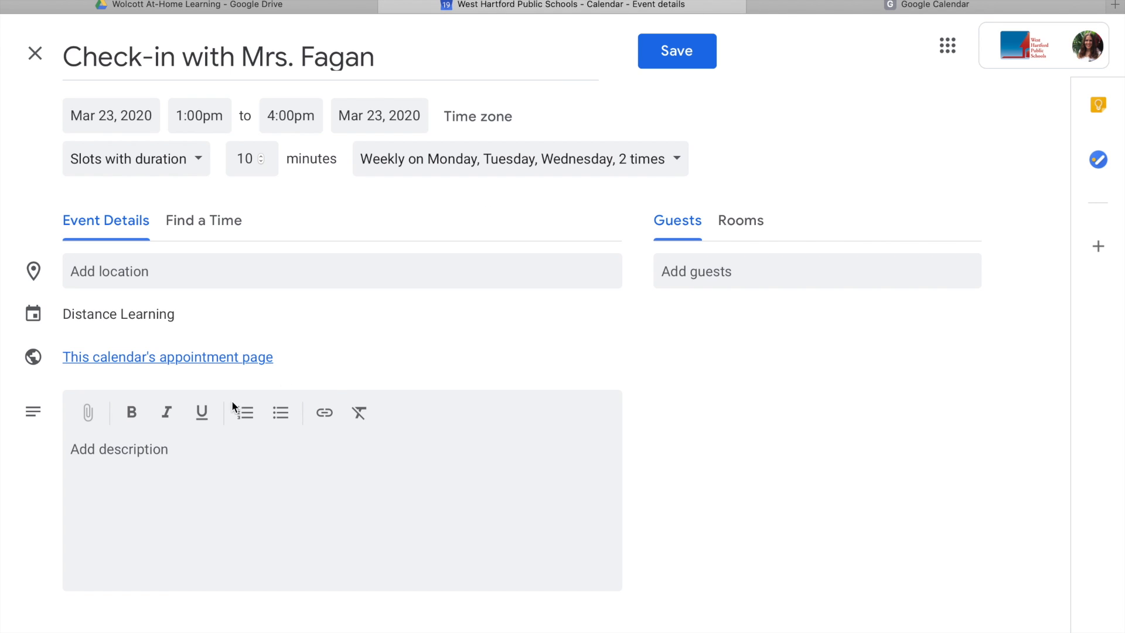
click(193, 463)
Write the greeting 'Hello Families. We can connect via the following ways for our weekly checkins.'.
text(Hello Families.)
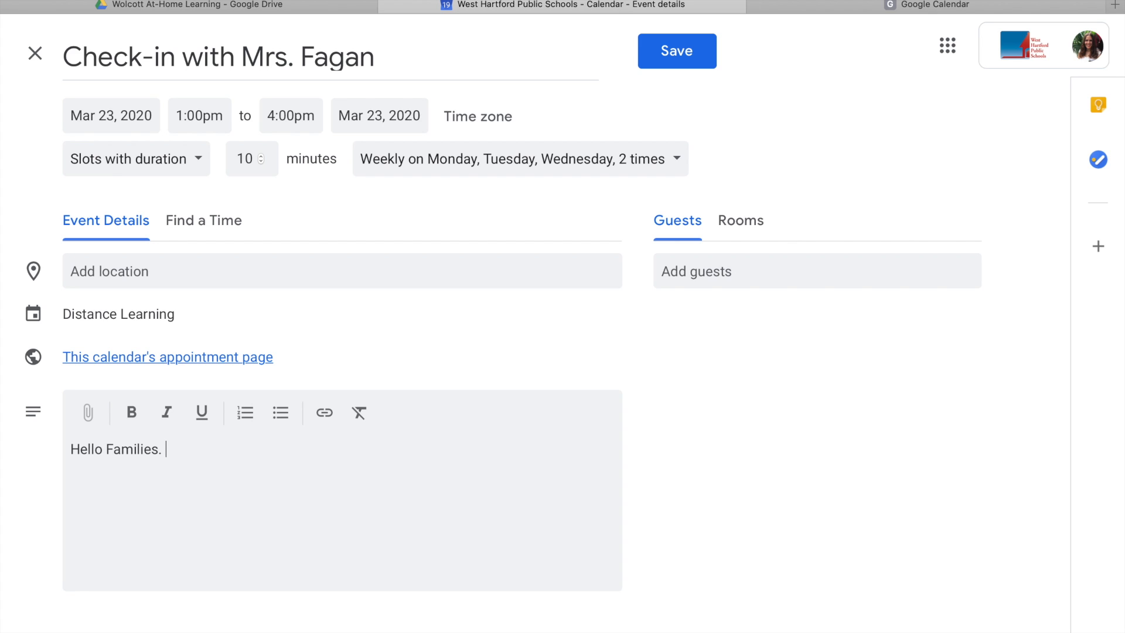
text( We can connect via the)
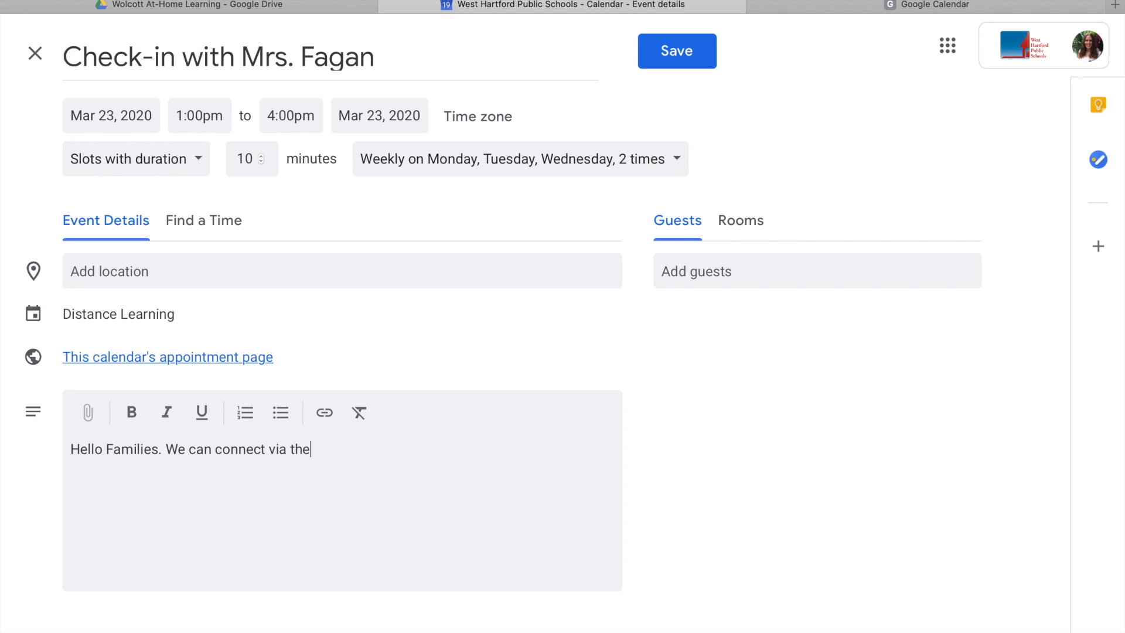
text( following ways for ou)
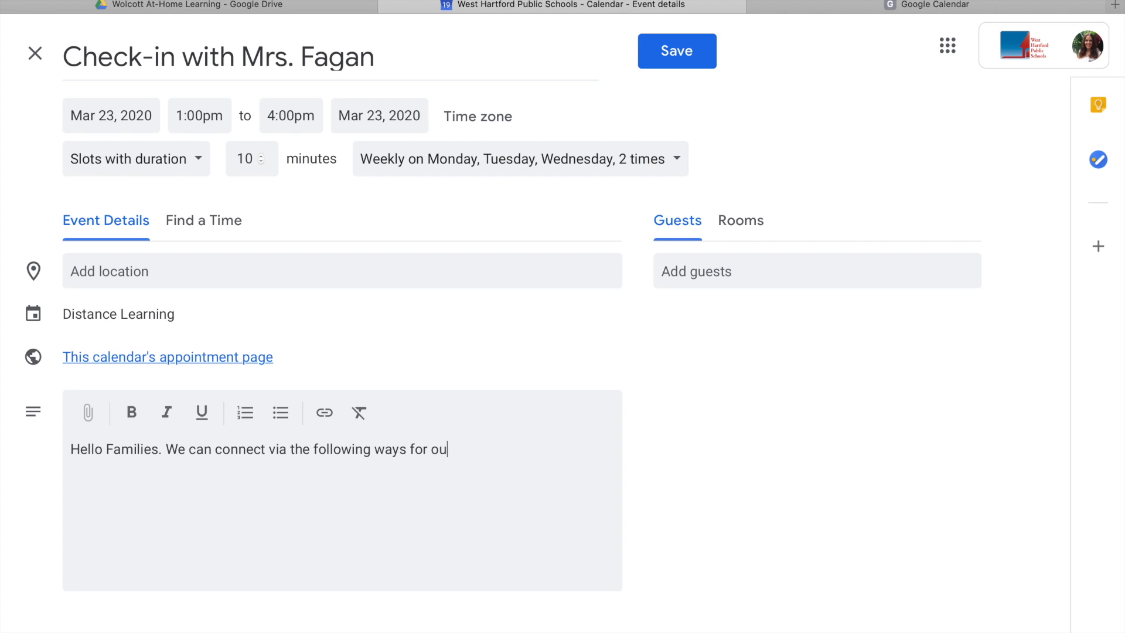
text(r weekly checkins.)
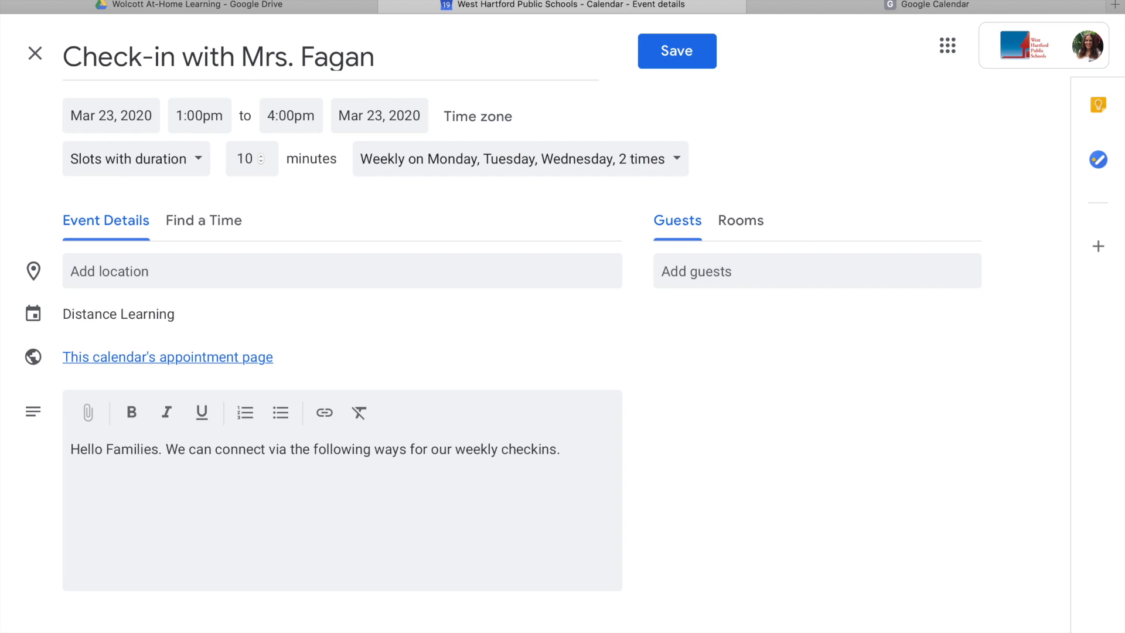
key(Return)
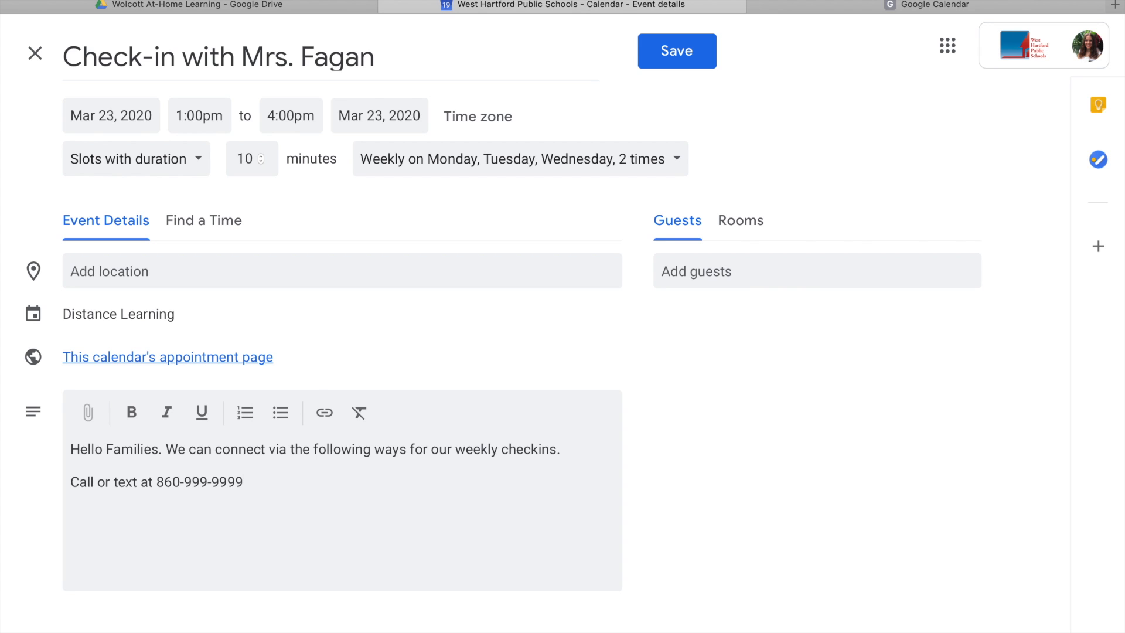
Add a 'Call or text at' line with the phone number, then a 'Skype:' line.
key(Return)
Copy the Skype profile's shareable invite link to the clipboard and go back to the browser.
click(949, 622)
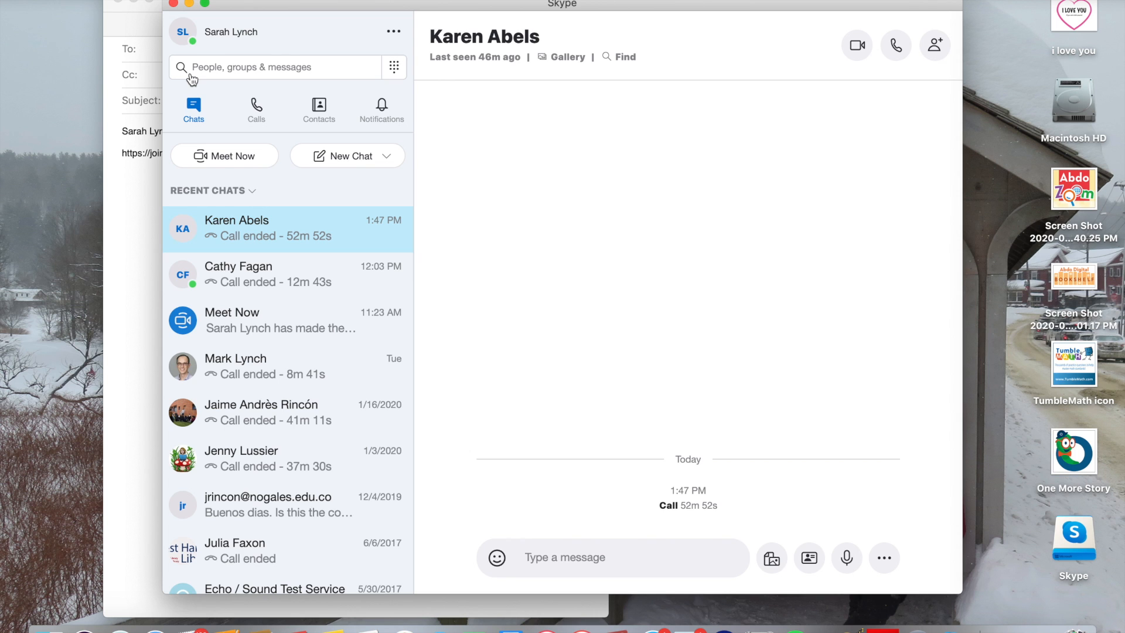
click(184, 36)
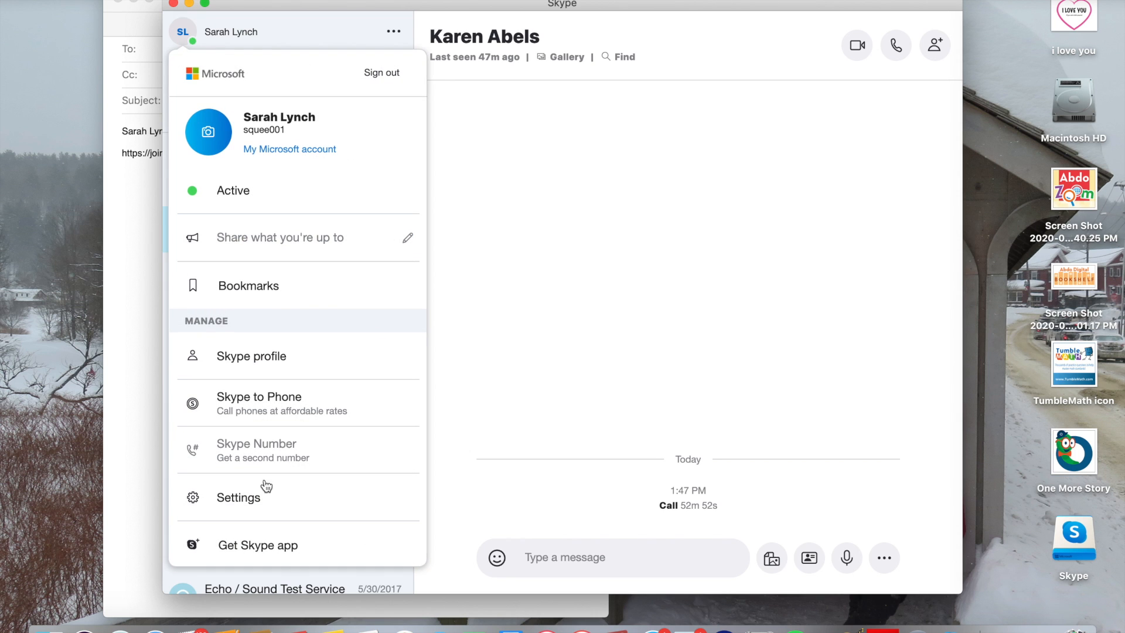
click(179, 35)
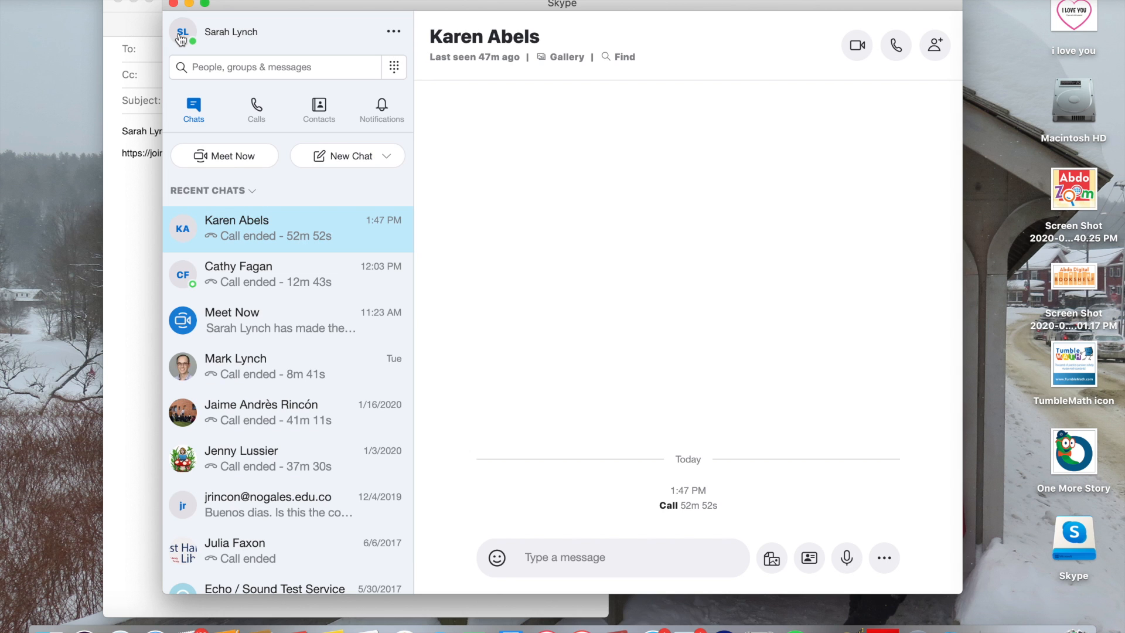
click(184, 37)
click(278, 371)
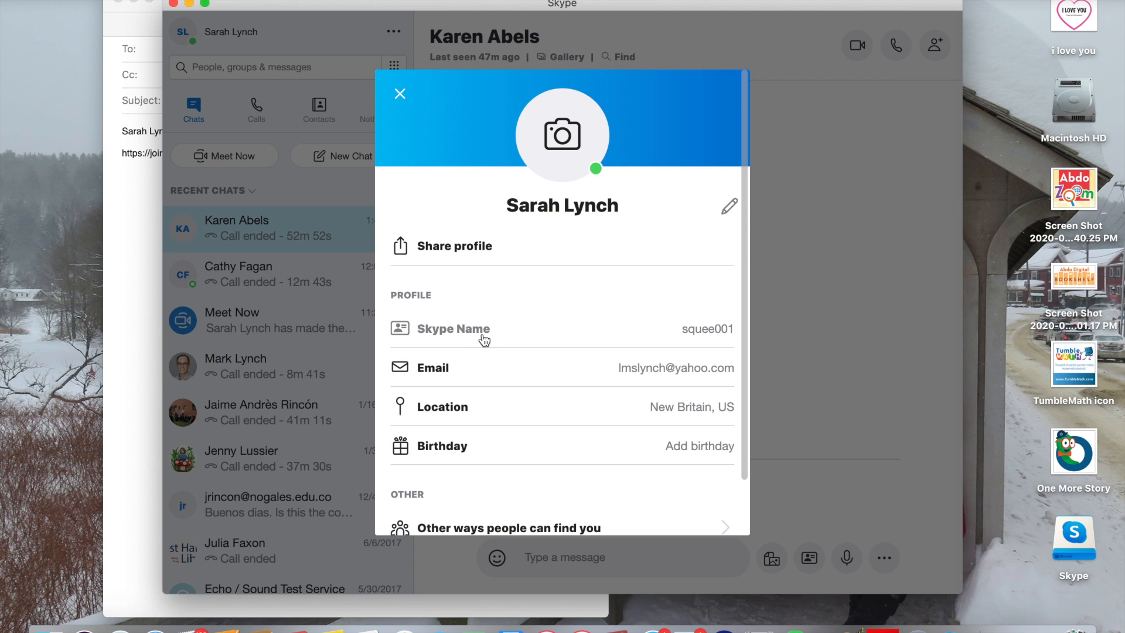
scroll(459, 456, down, 2)
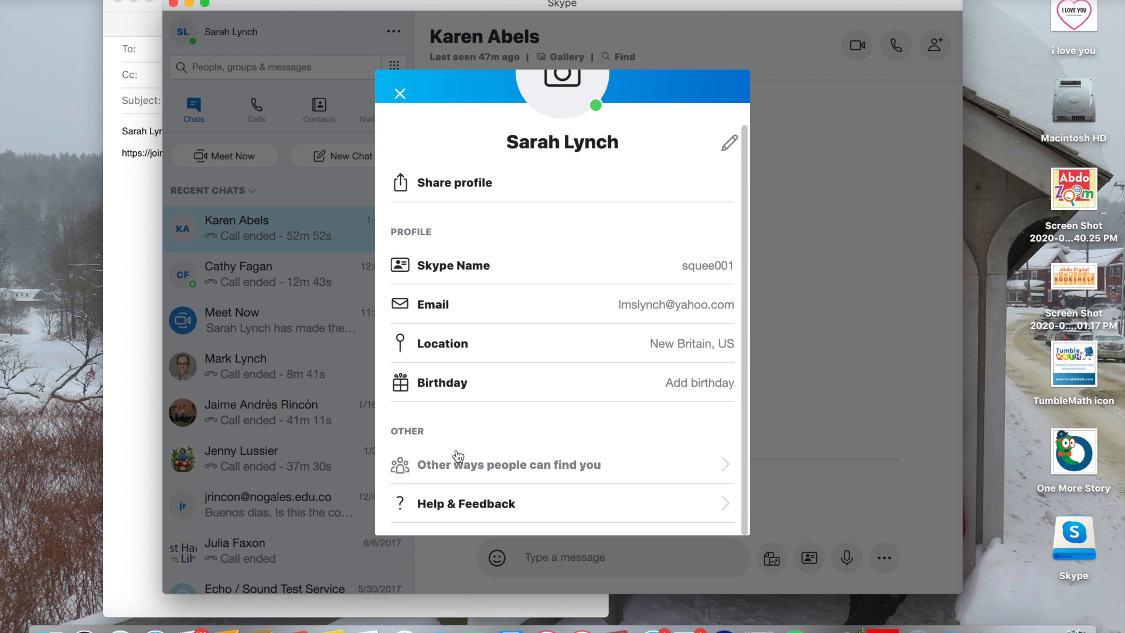
scroll(468, 410, up, 1)
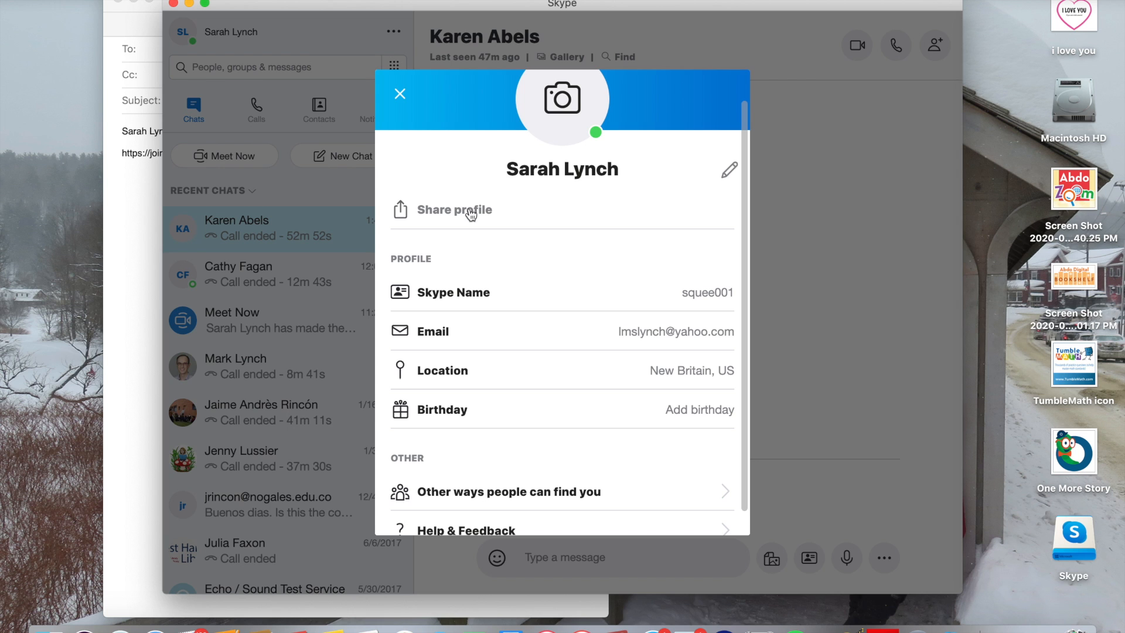
click(469, 212)
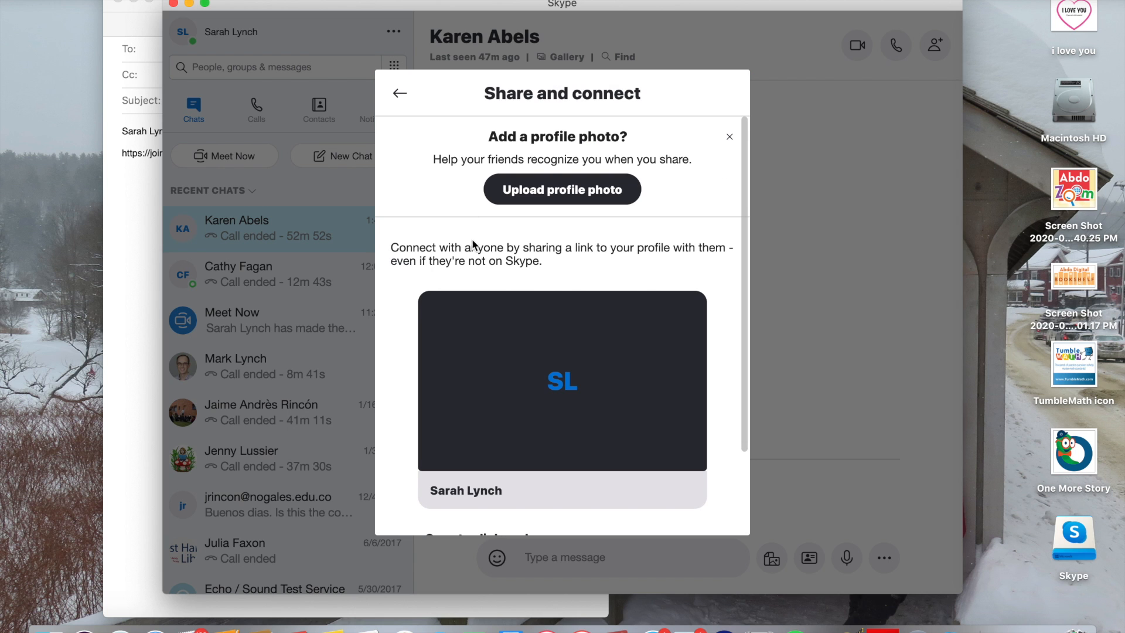
scroll(473, 258, down, 1)
scroll(474, 264, down, 2)
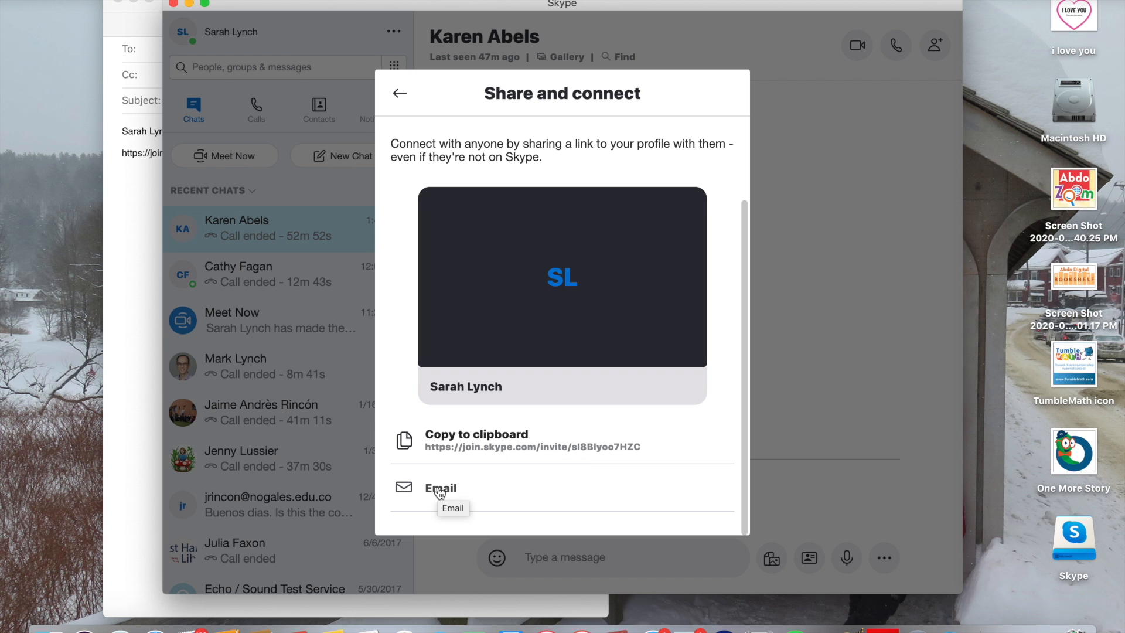
click(471, 448)
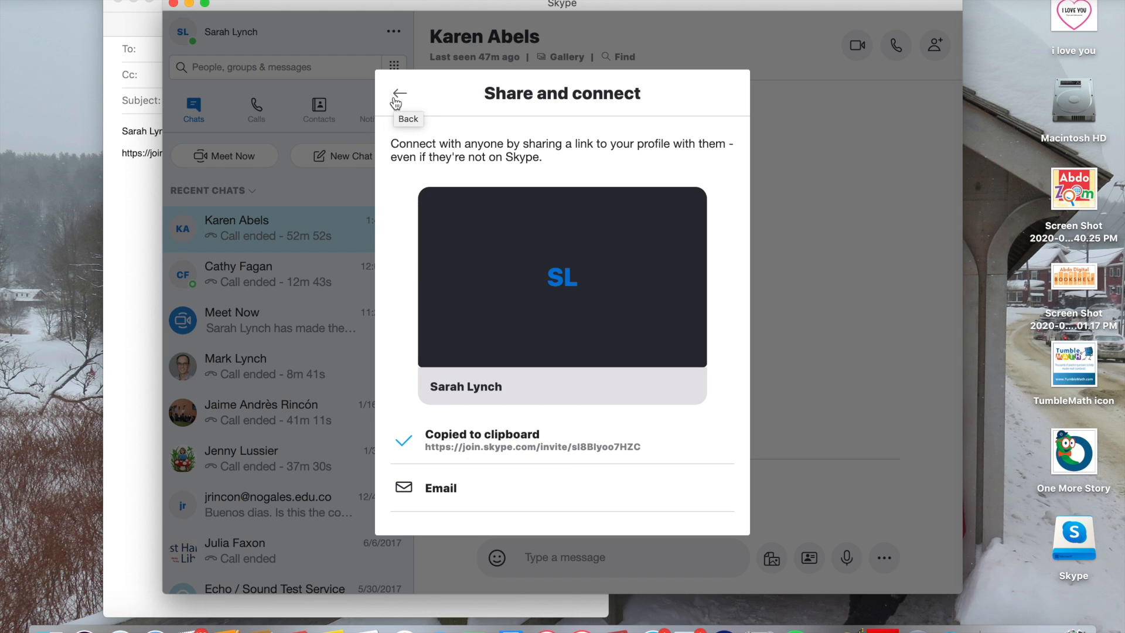
click(155, 630)
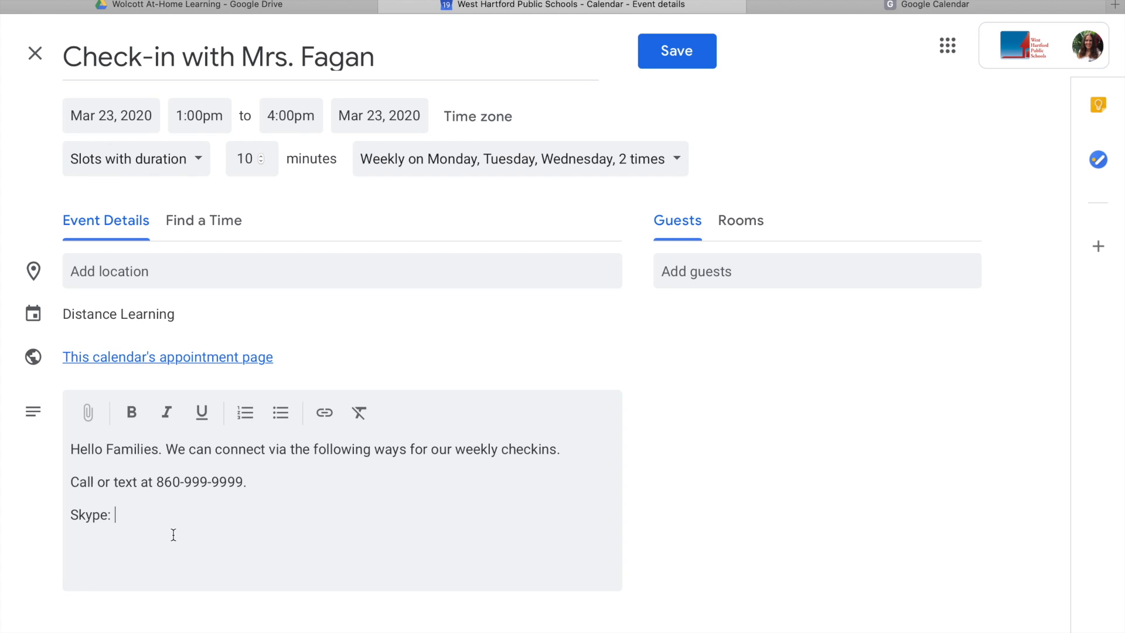
Paste the Skype link, add 'Google Meet: I will send you an invite… if we choose this option.', and save.
key(ctrl+v)
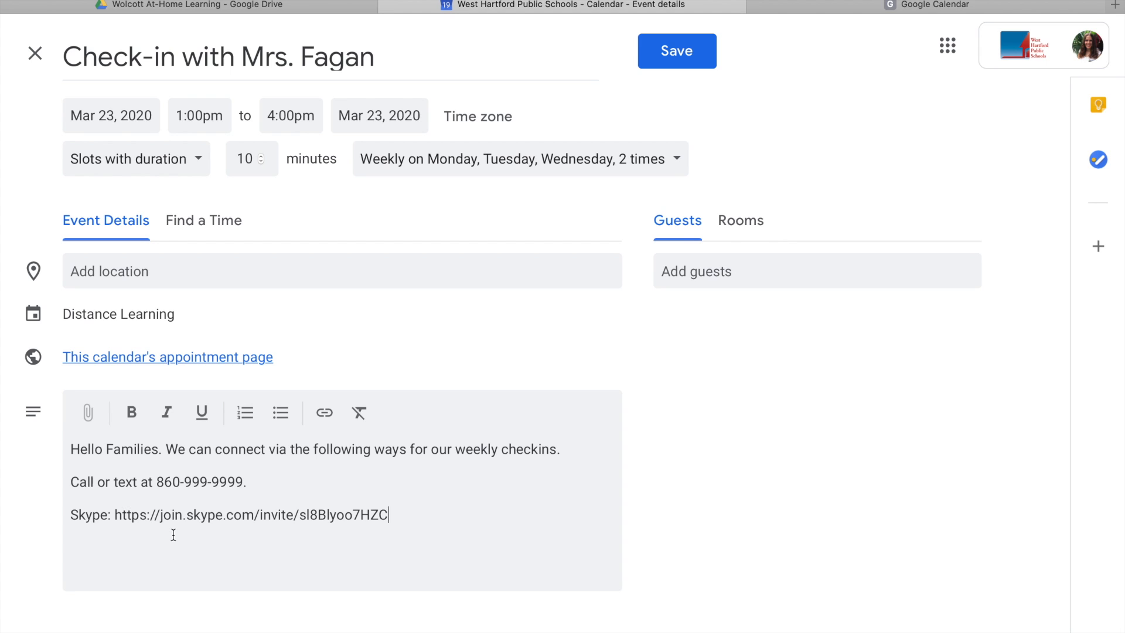
key(Return)
text(Google Meet: I wil)
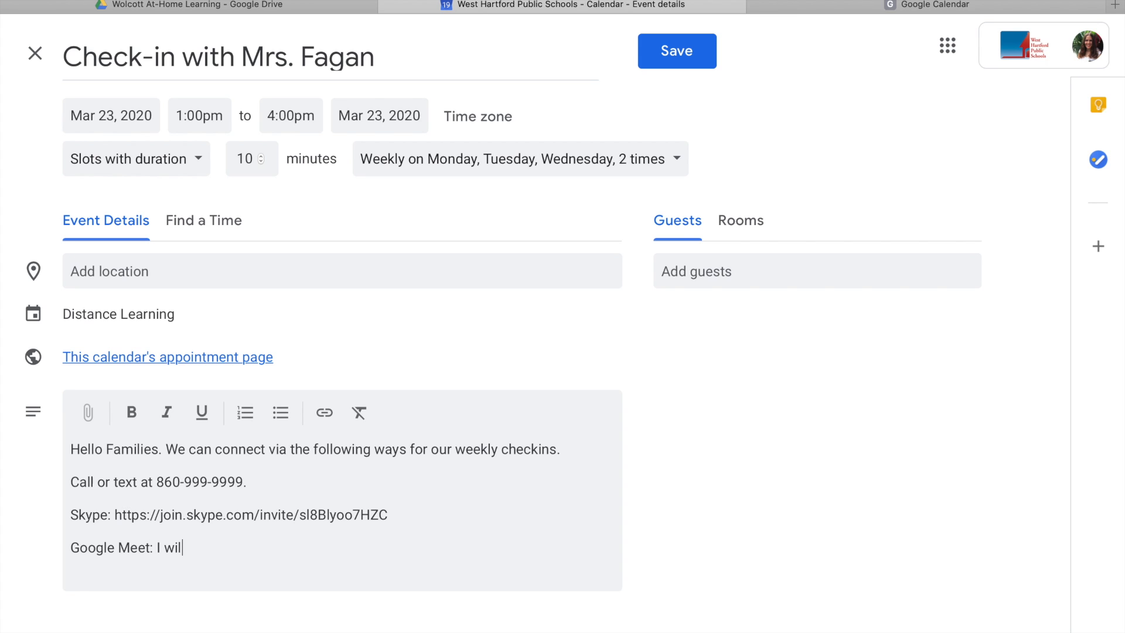
text(l send)
text(u an invite for a Meet if you )
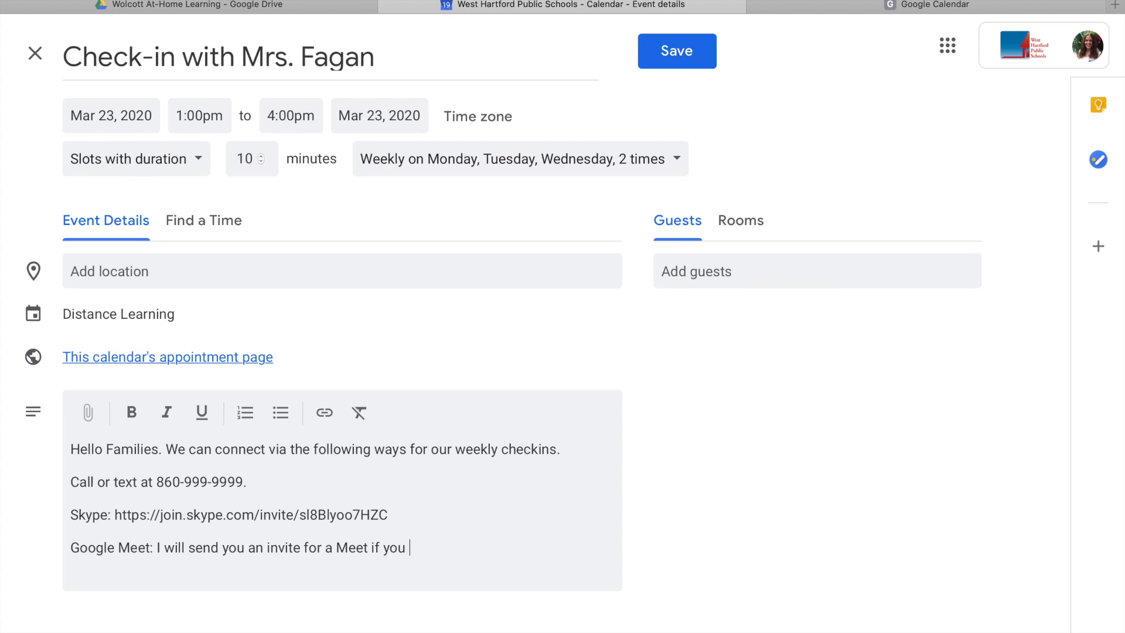
text(want this)
key(BackSpace)
key(BackSpace)
key(BackSpace)
key(BackSpace)
key(BackSpace)
key(BackSpace)
key(BackSpace)
key(BackSpace)
key(BackSpace)
key(BackSpace)
key(BackSpace)
key(BackSpace)
key(BackSpace)
key(BackSpace)
text(we choose this option.)
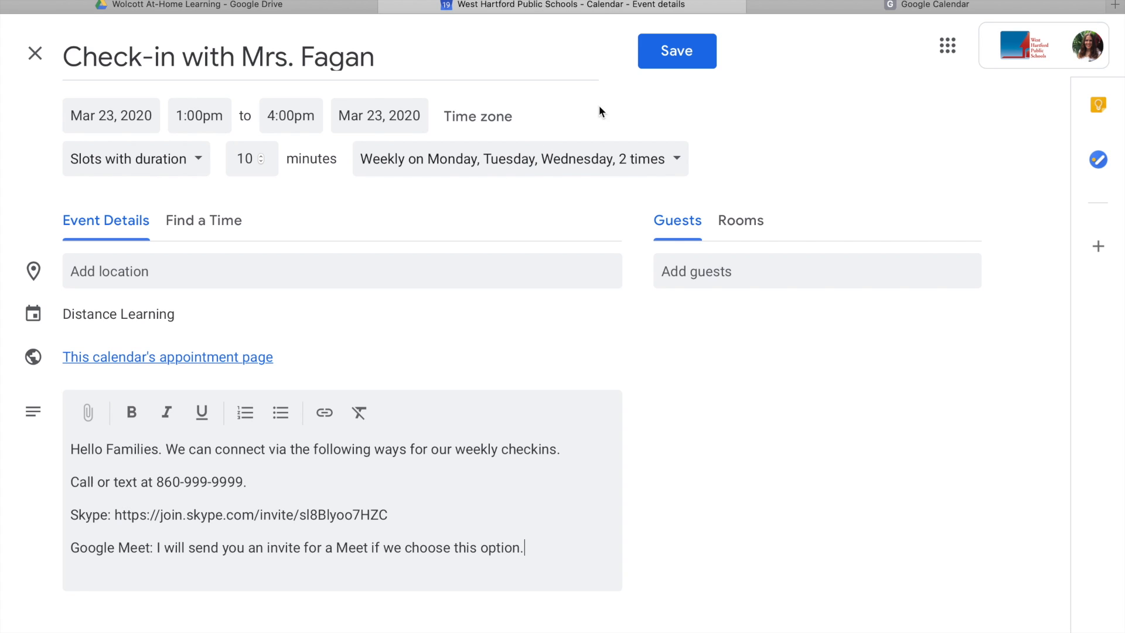
click(700, 53)
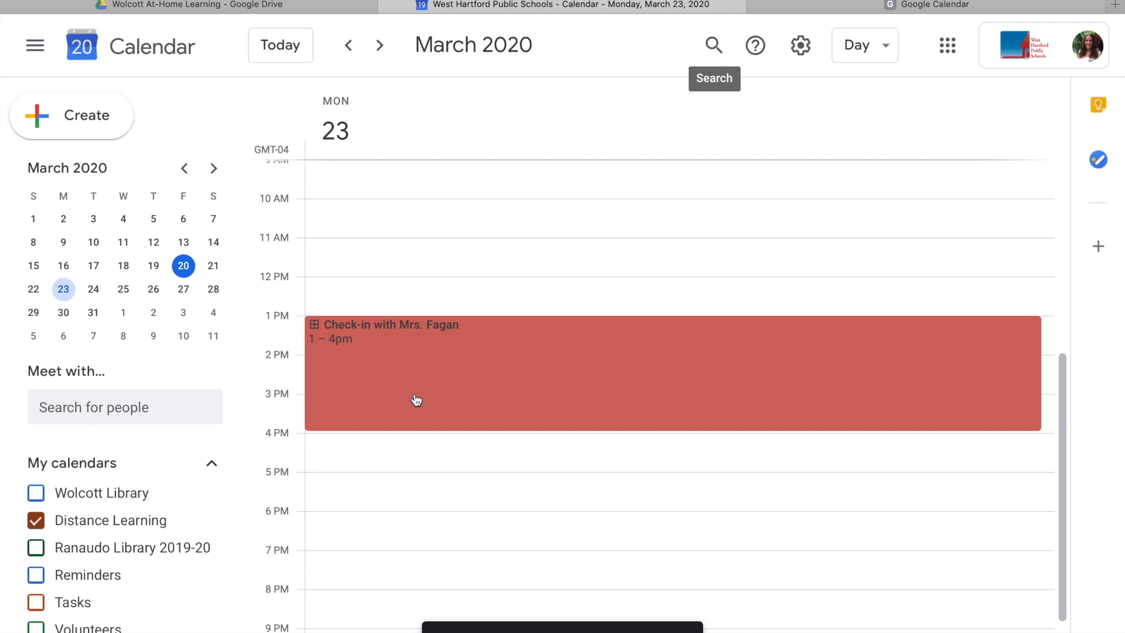
Discard an accidental 1 PM event draft and bring up the appointment sign-up page.
click(1047, 329)
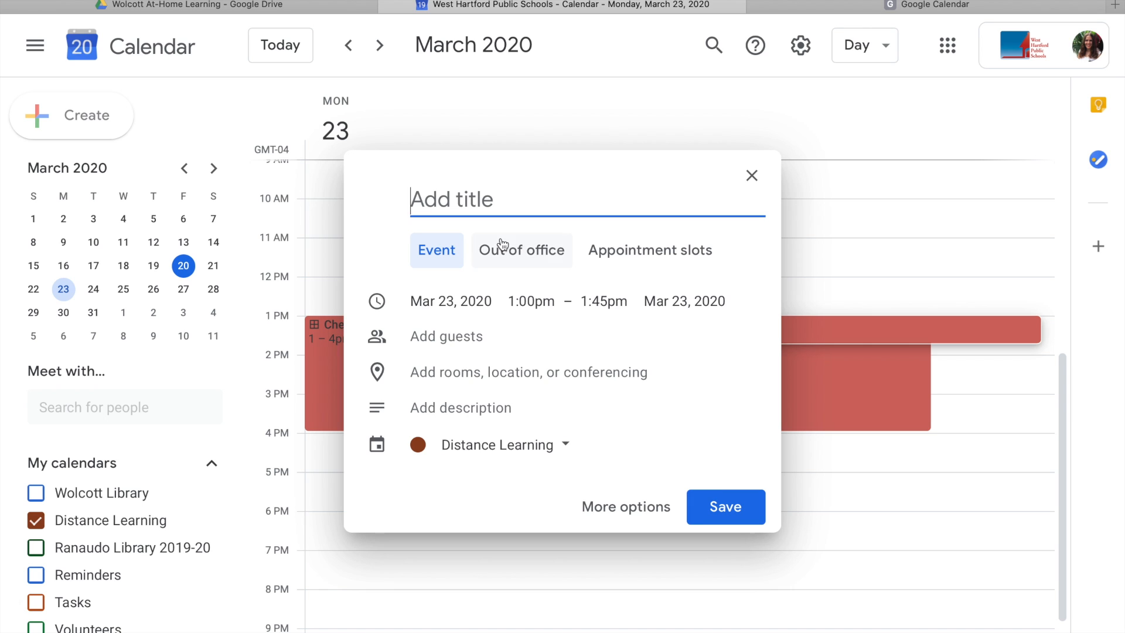
click(753, 184)
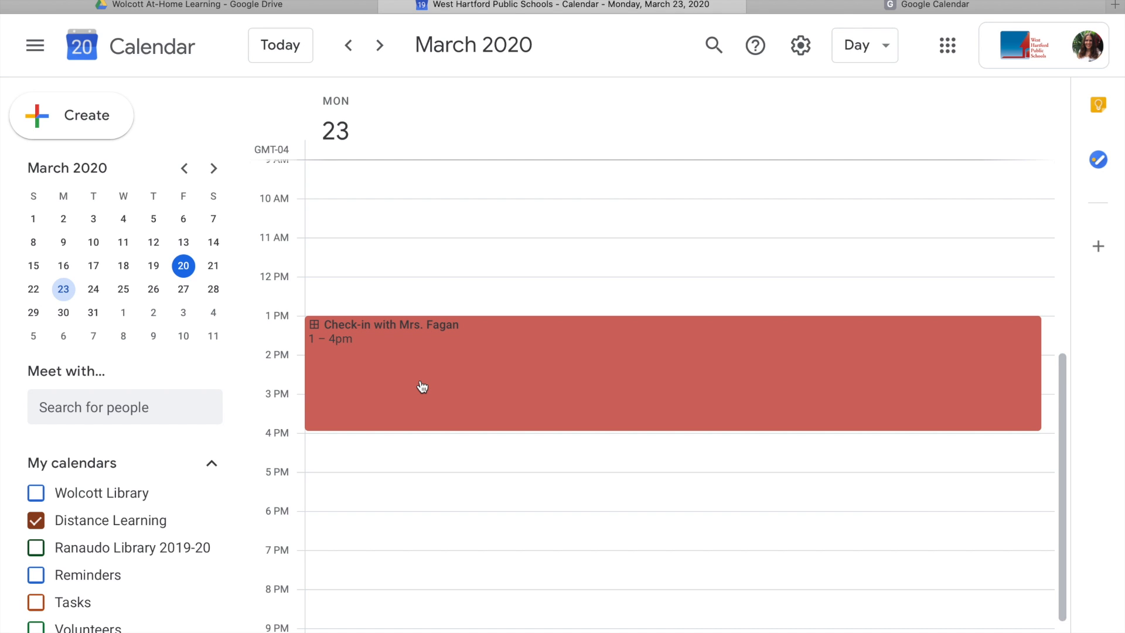
click(838, 8)
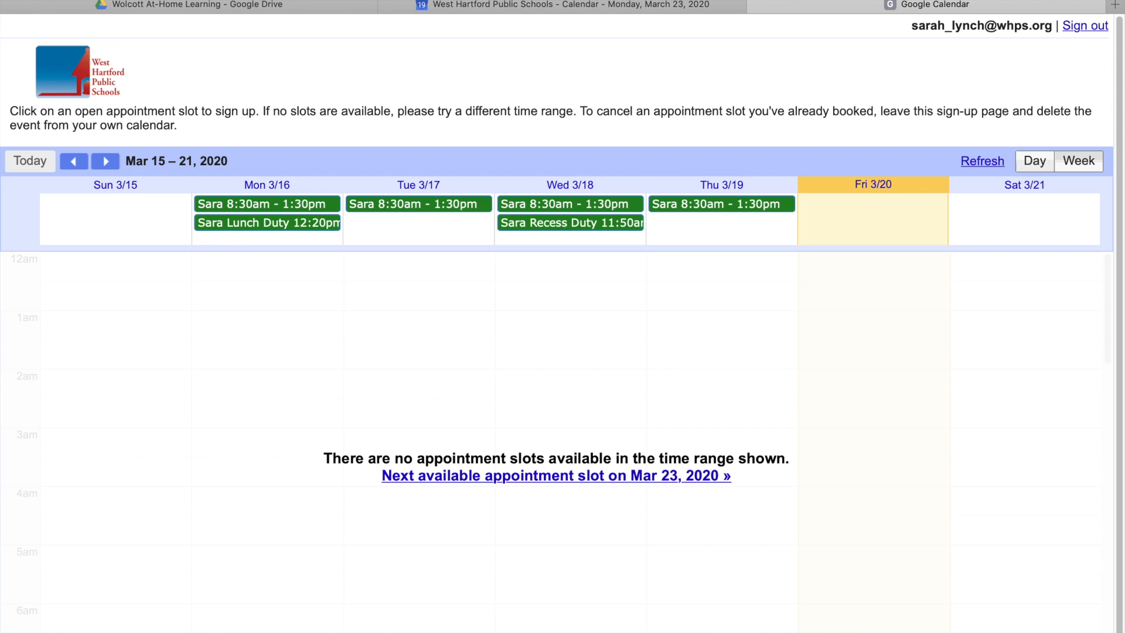
click(113, 162)
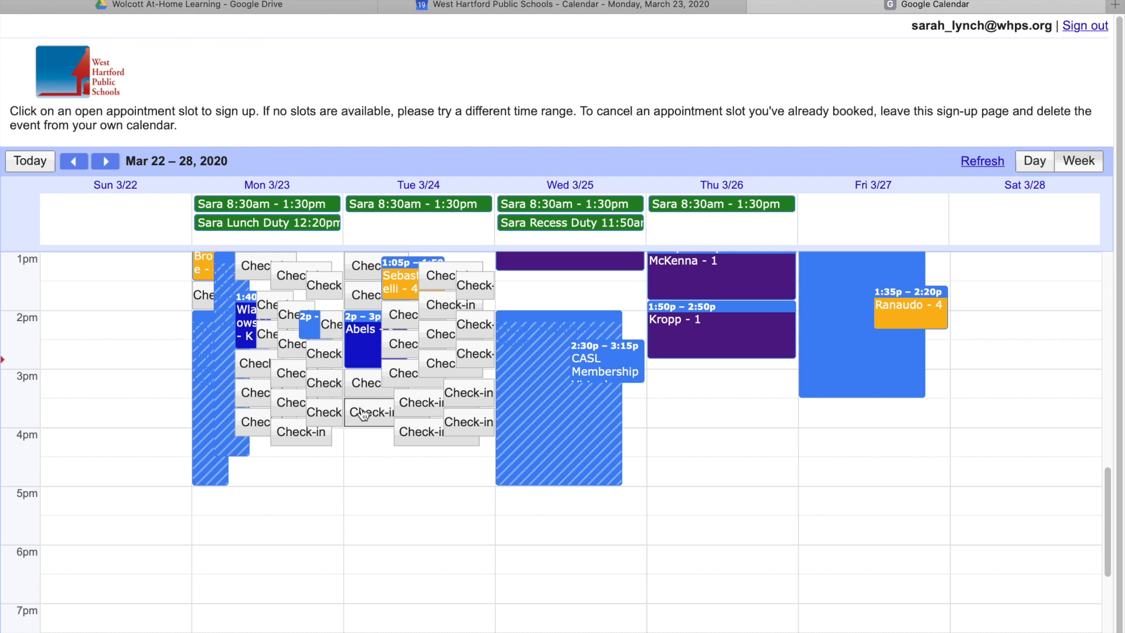
scroll(364, 414, up, 1)
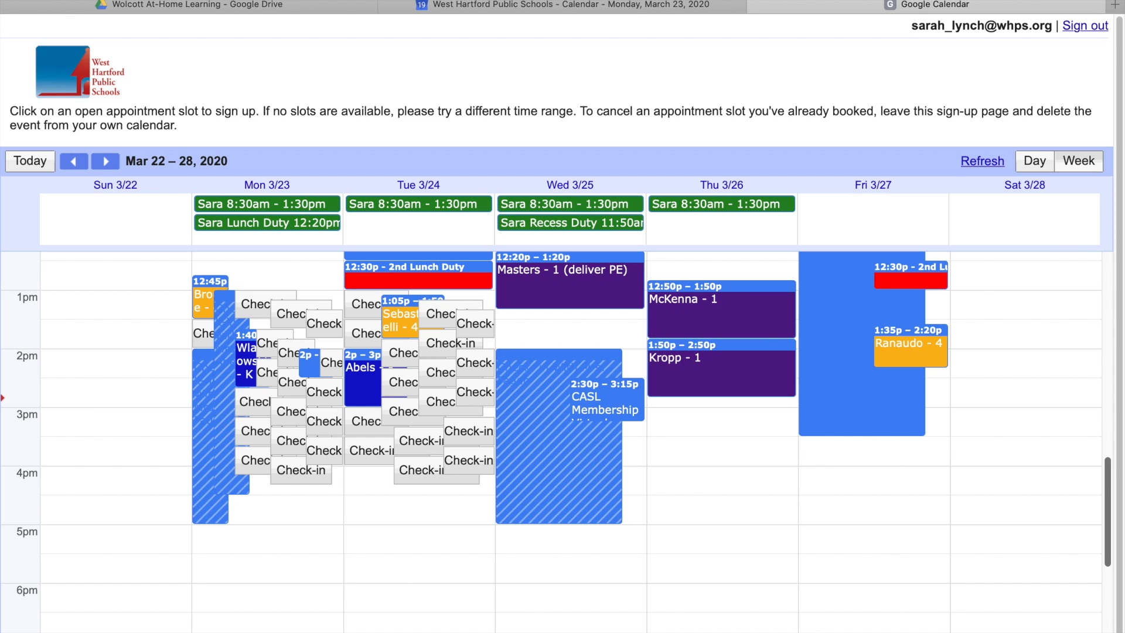
Open a new Safari private window, then return to the Google Calendar day view for Monday, March 23.
mouse_move(1112, 6)
click(92, 0)
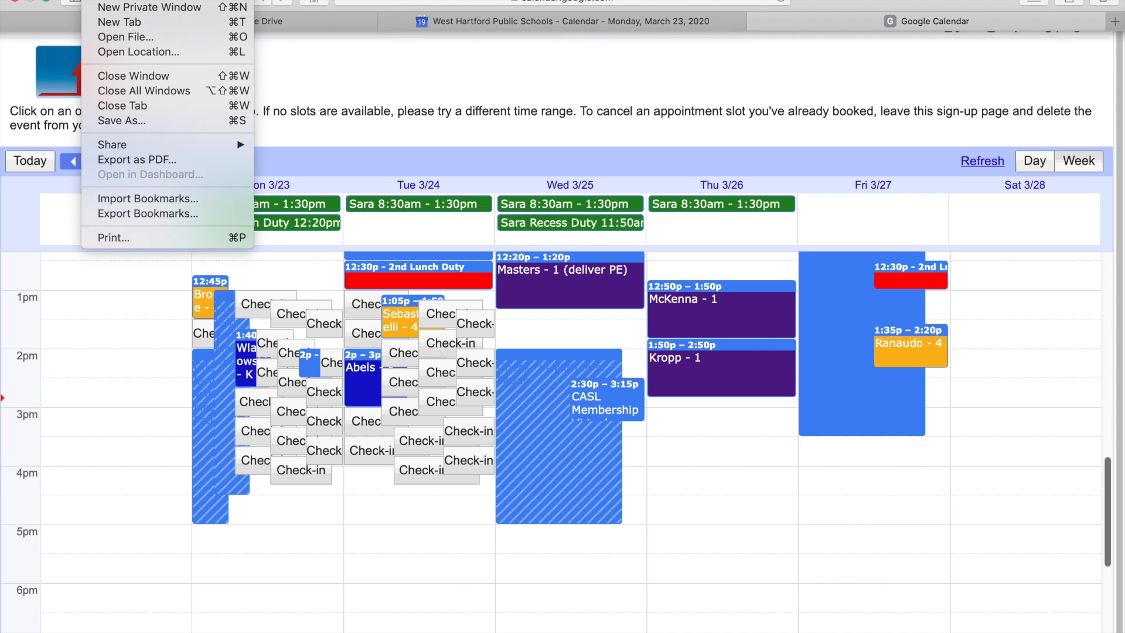
click(150, 7)
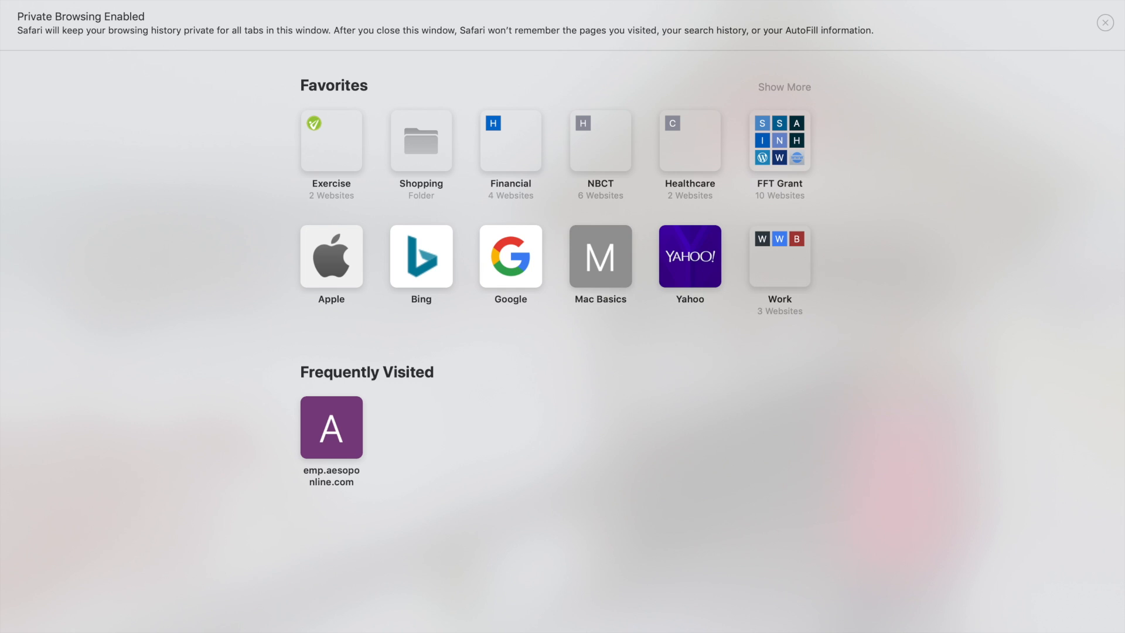
click(340, 0)
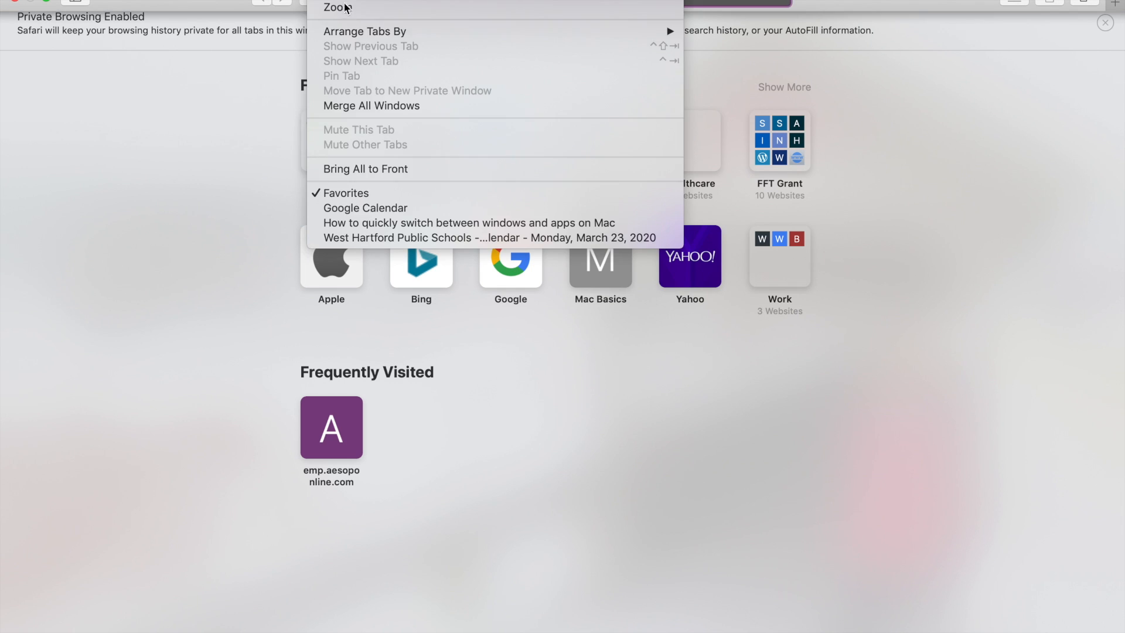
click(384, 208)
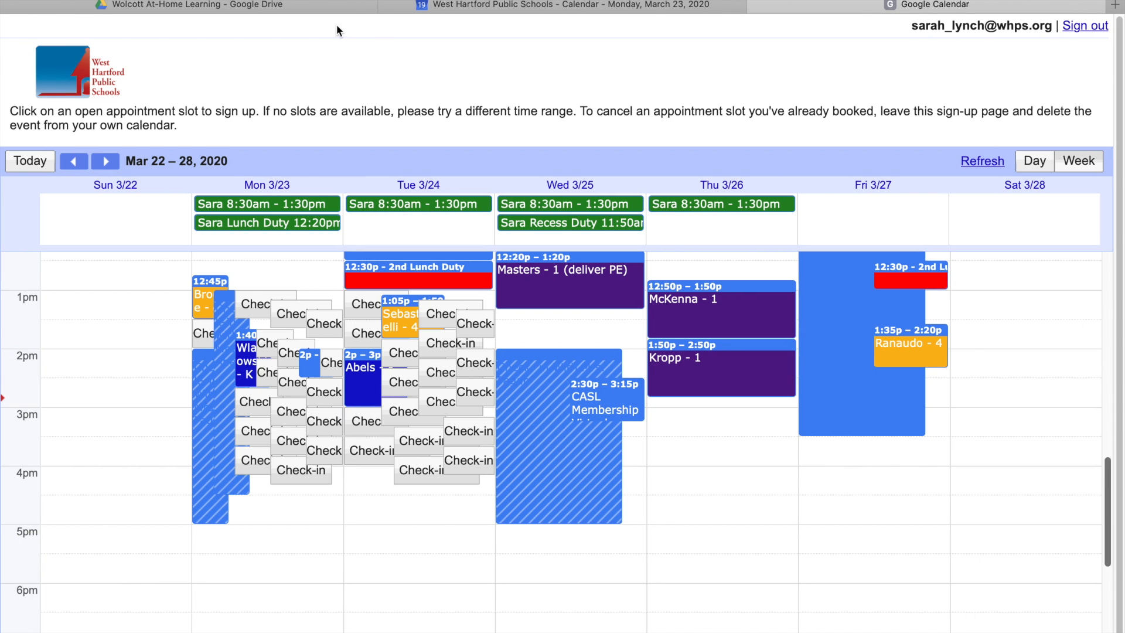
click(472, 7)
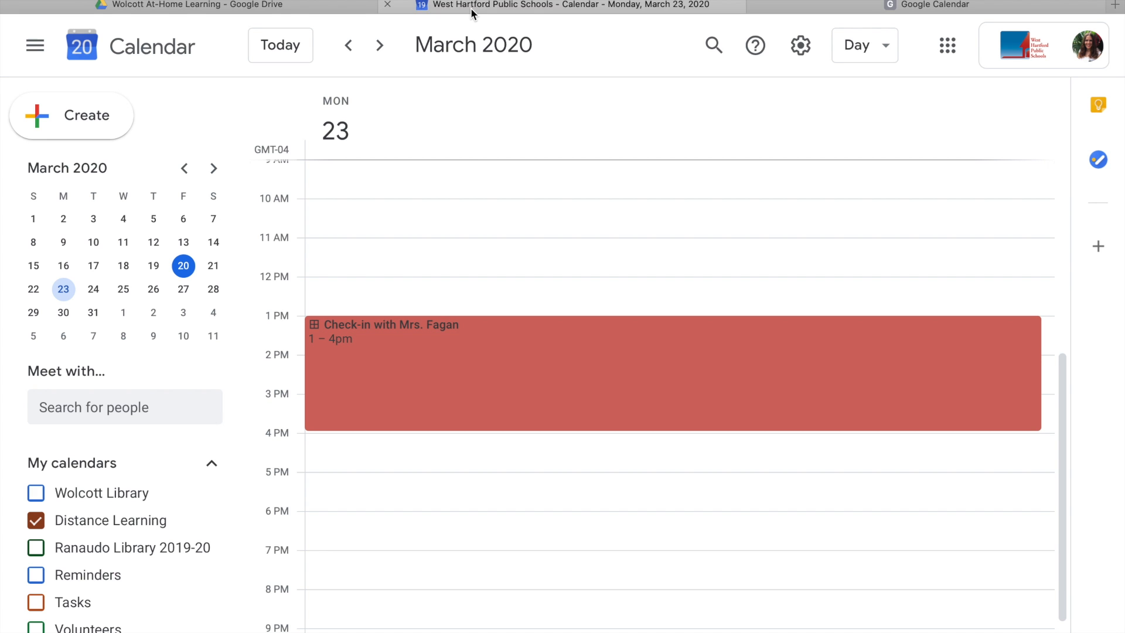
Copy the Check-in event's appointment page link and bring up the private browsing window.
click(426, 389)
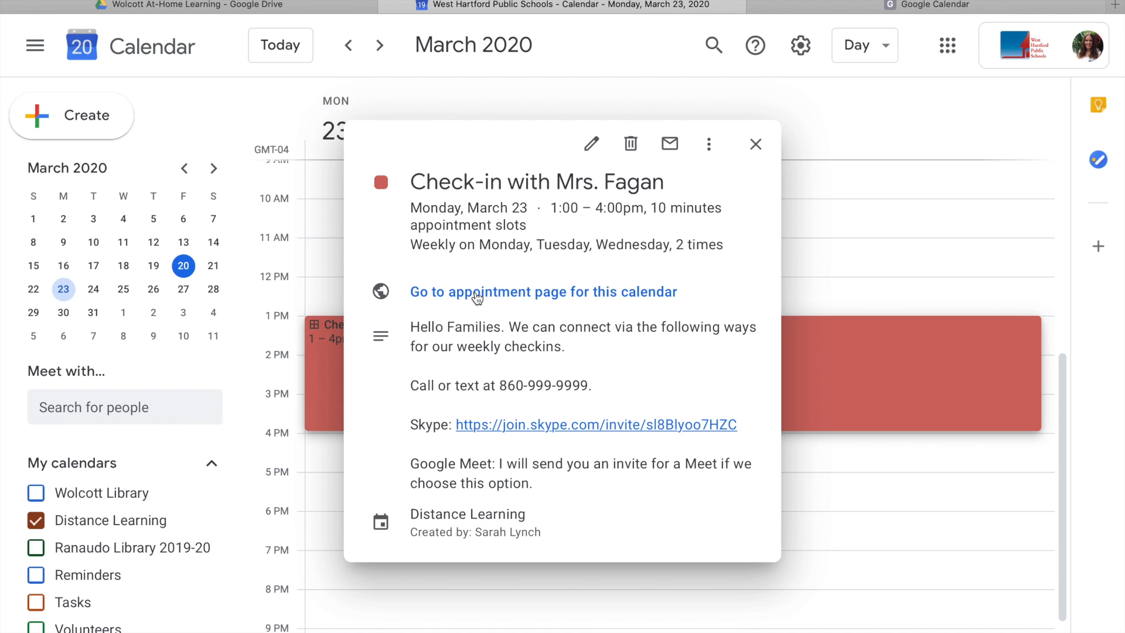
right_click(476, 295)
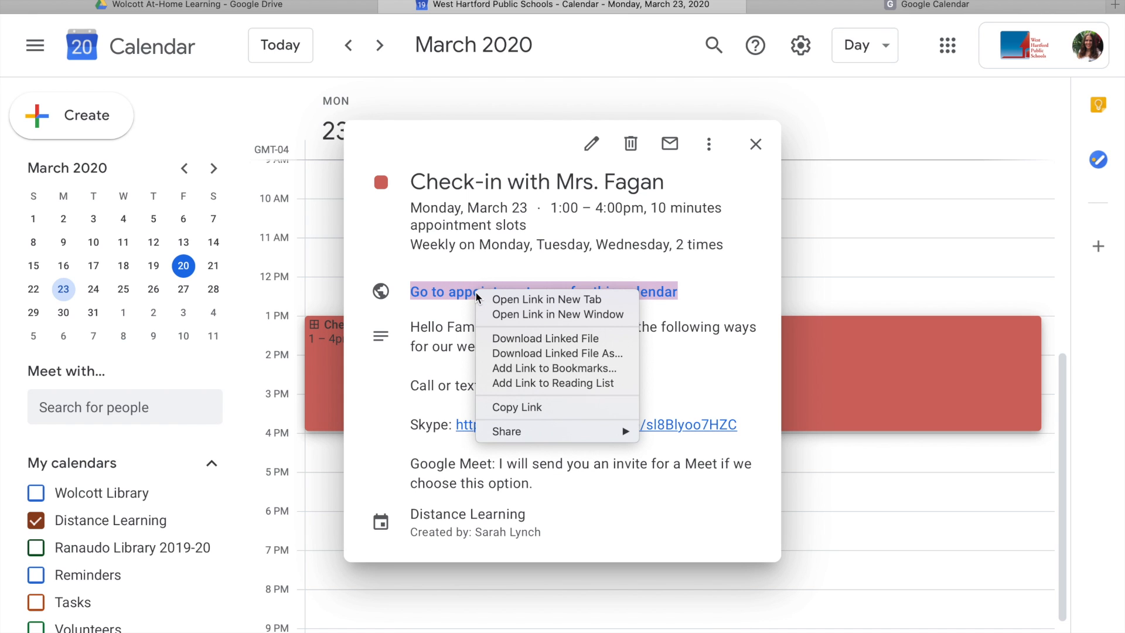
click(520, 409)
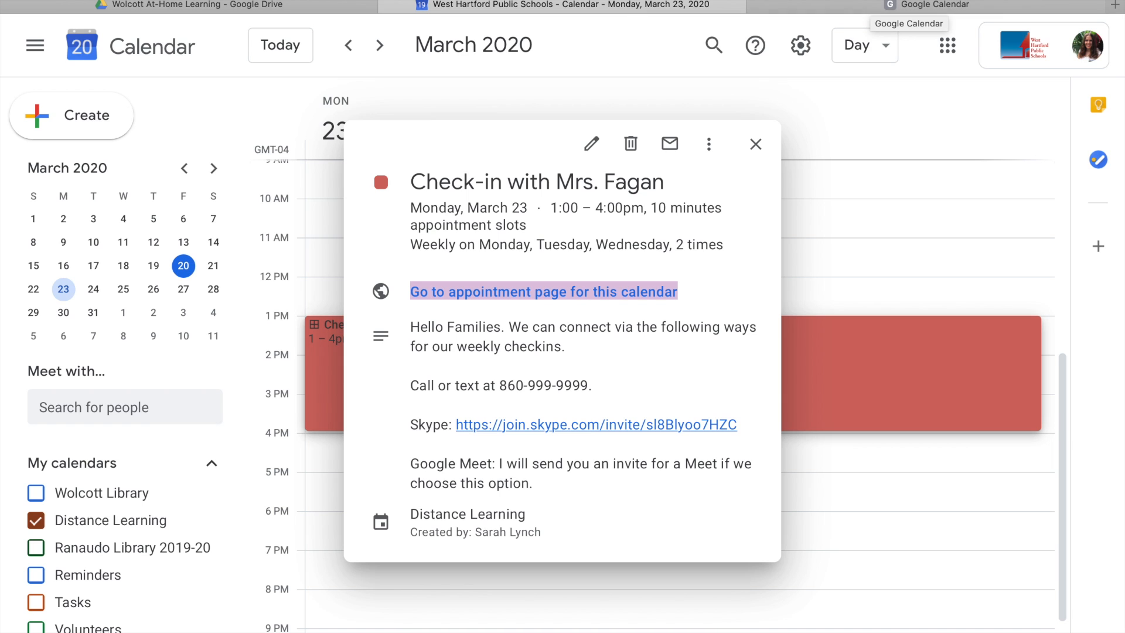
click(329, 0)
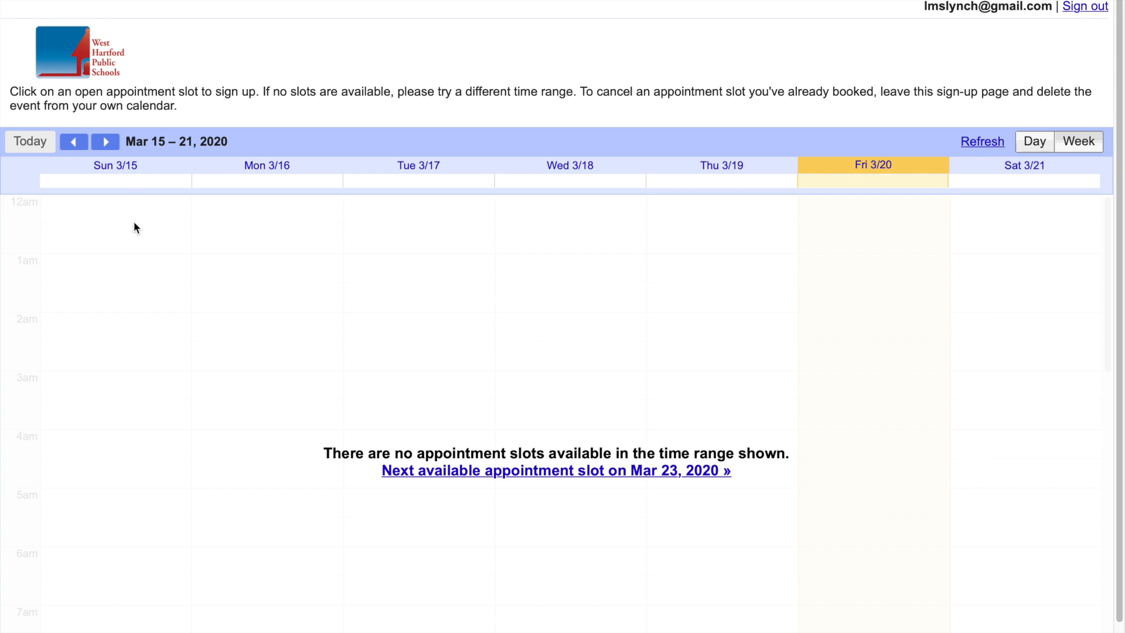
Advance the sign-up page to Mar 22–28 and open the booking form for Monday's 1:20pm check-in slot.
click(108, 143)
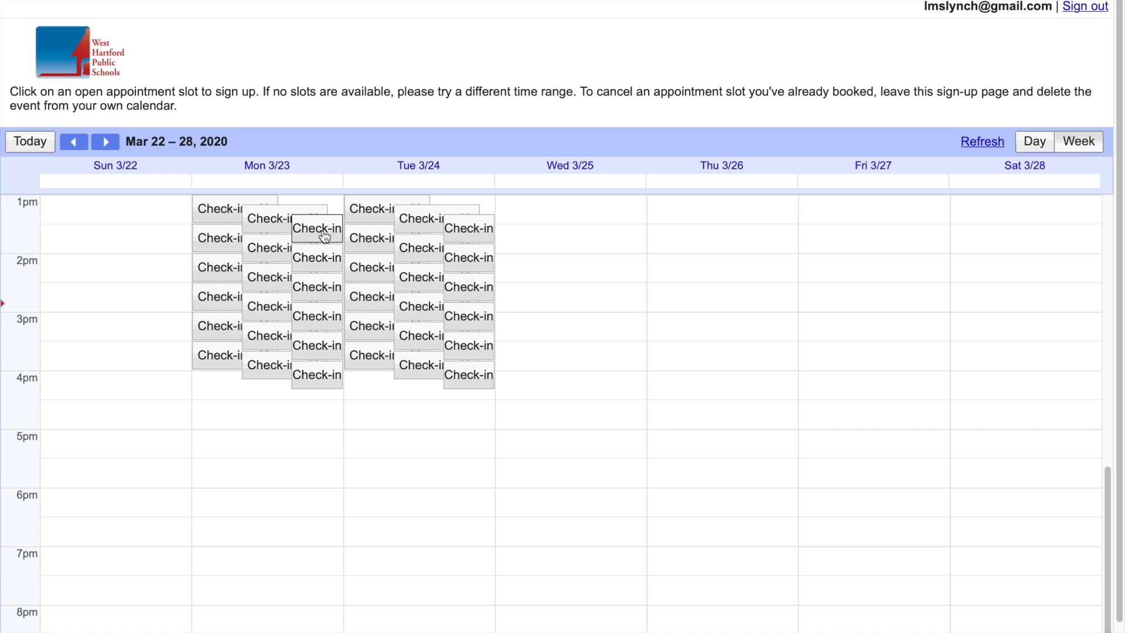
scroll(325, 234, up, 1)
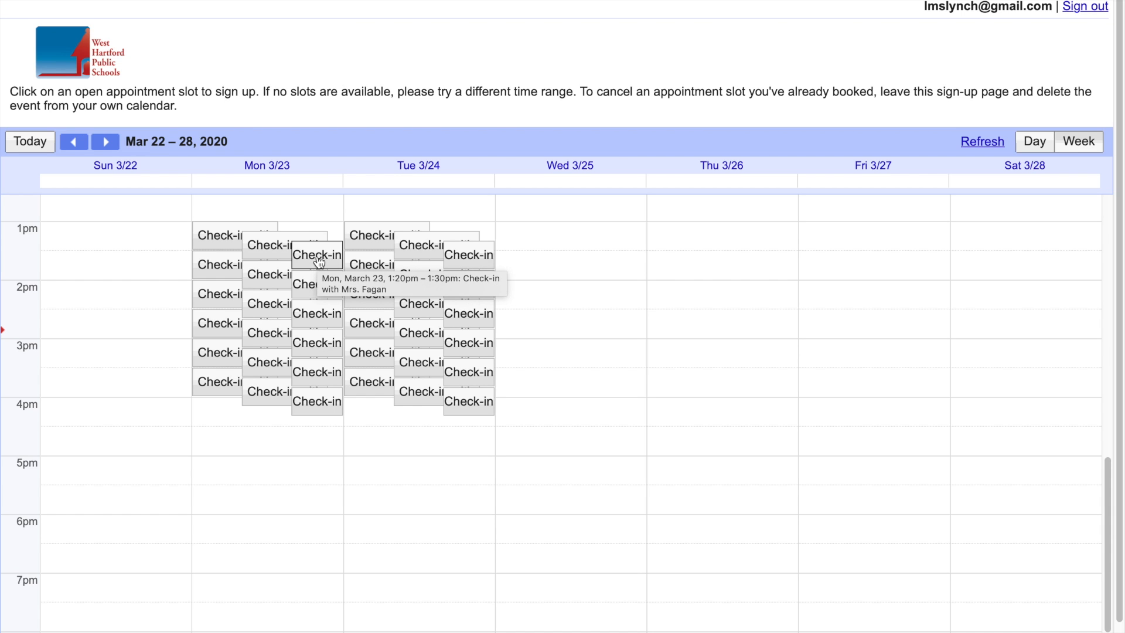
click(318, 262)
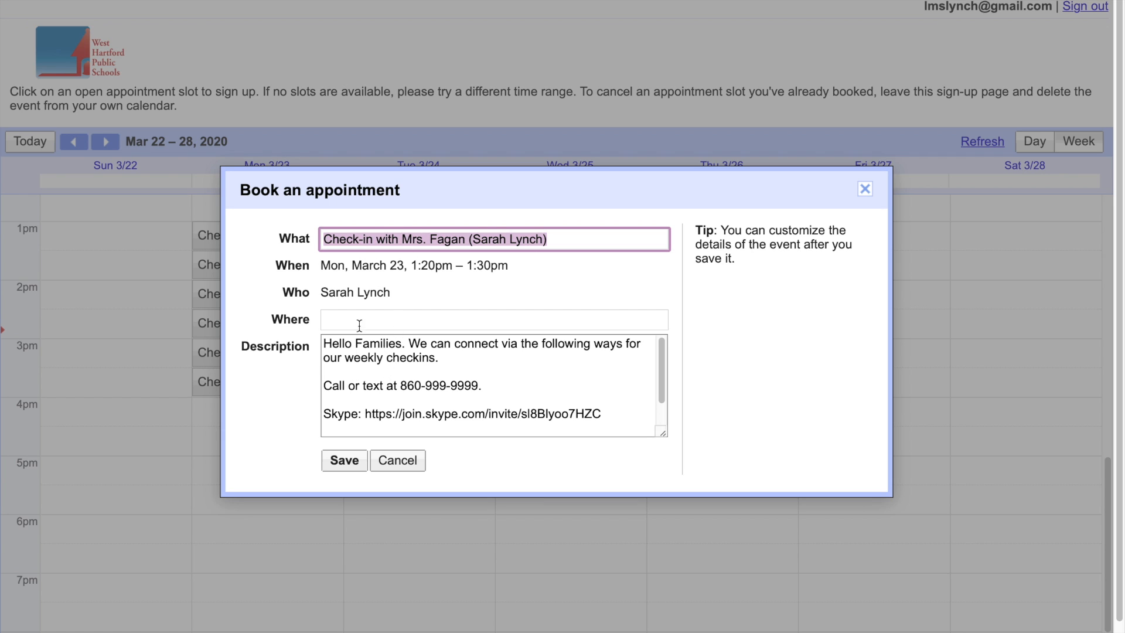
click(346, 360)
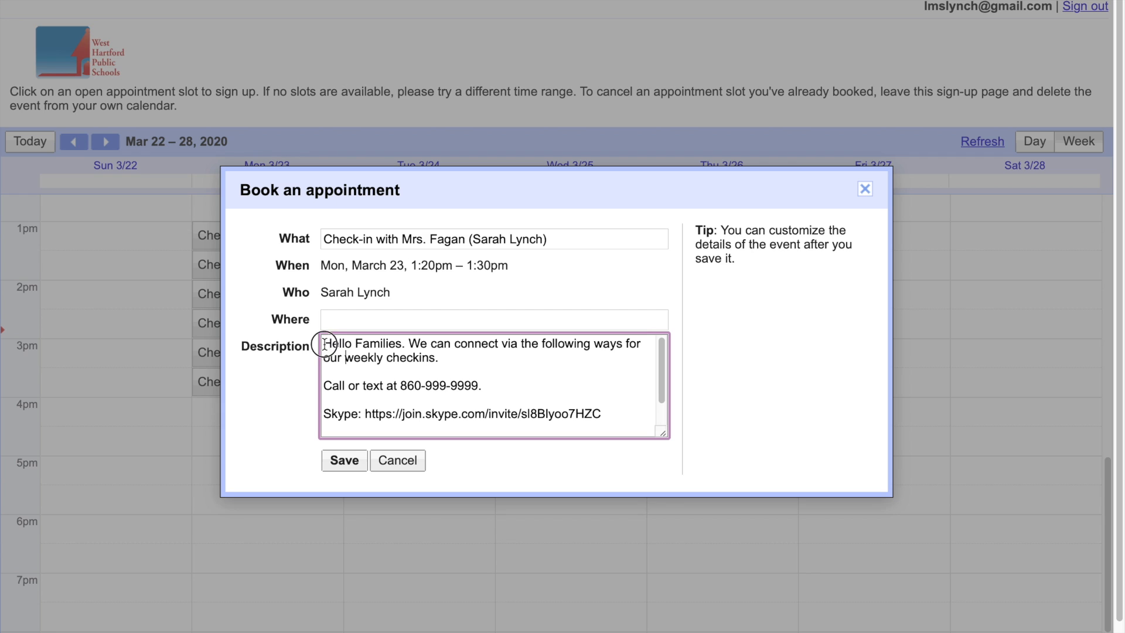
Add 'I want to connect with Skype.' as the description's first line and save the booking.
click(324, 344)
key(Return)
text(I want to connect with Skype)
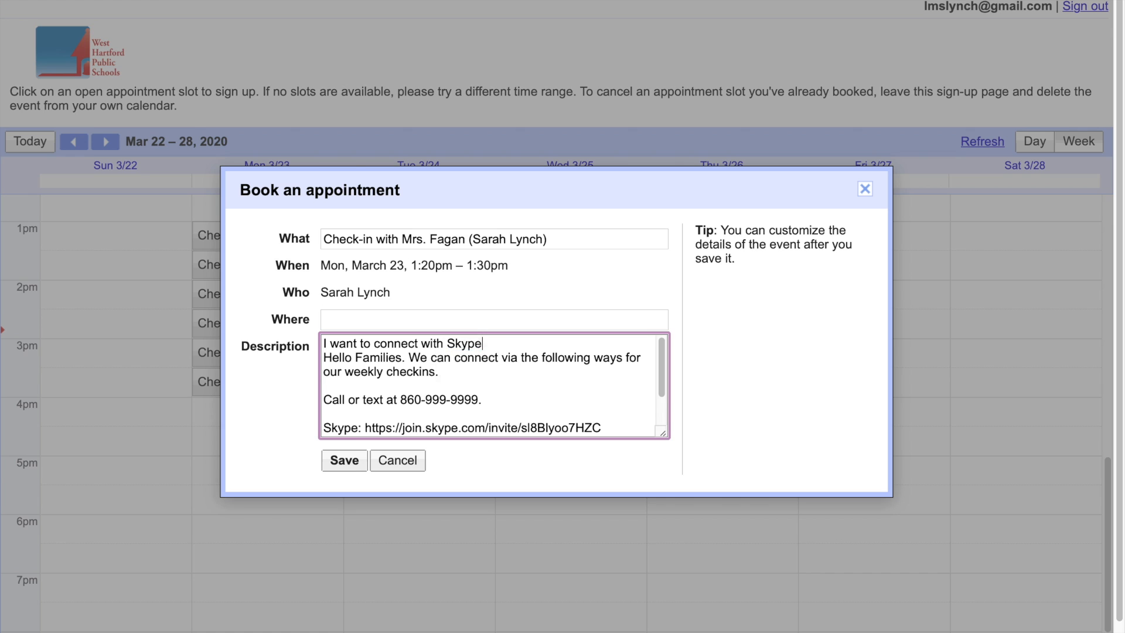
text(.)
key(Return)
click(355, 465)
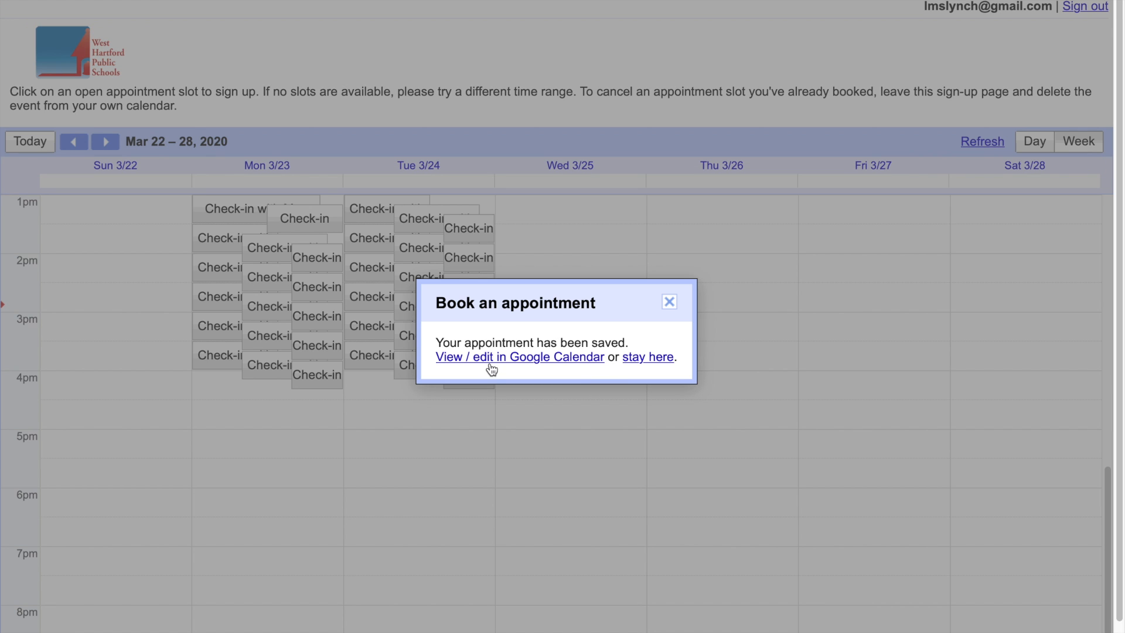
Show the saved Monday 1:20pm check-in in the family's calendar, dismissing the tip and details popup.
click(490, 363)
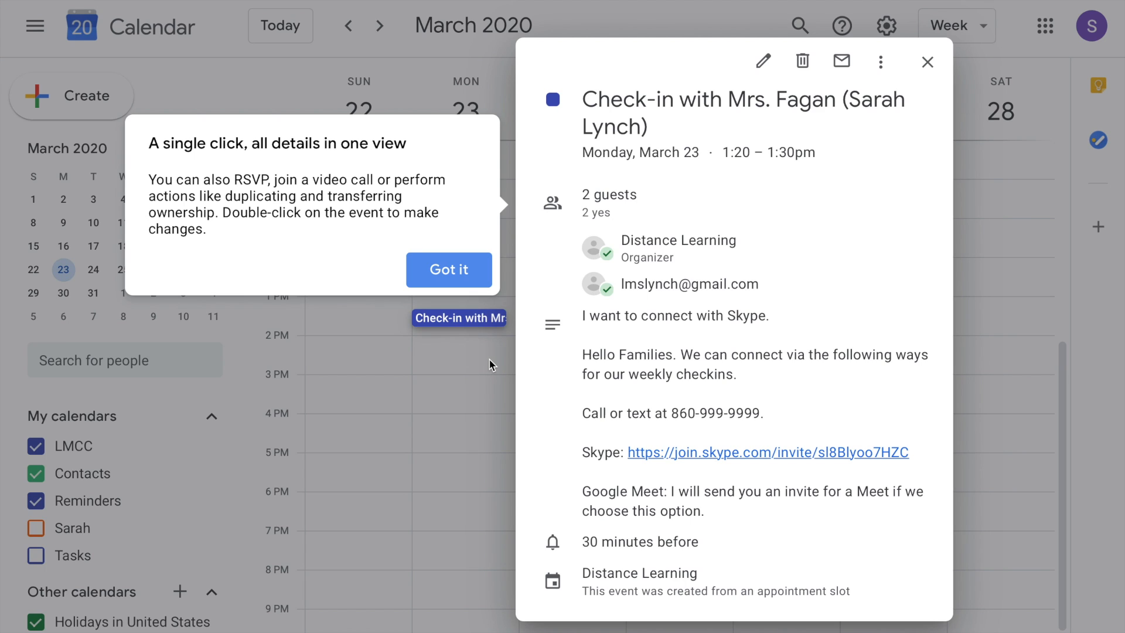
click(612, 139)
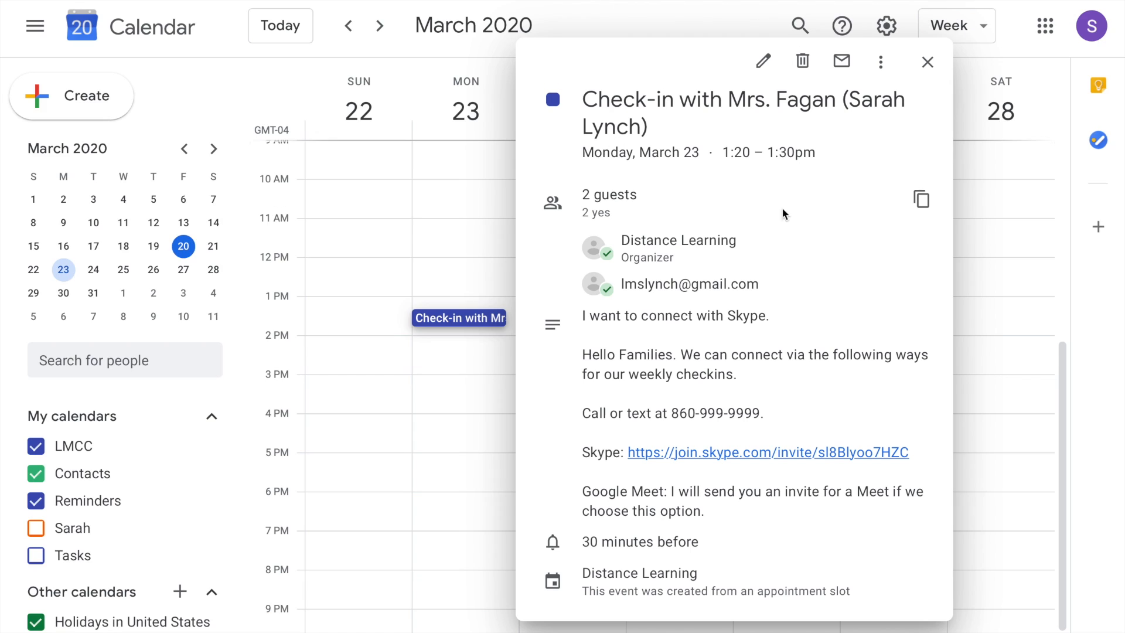
click(925, 64)
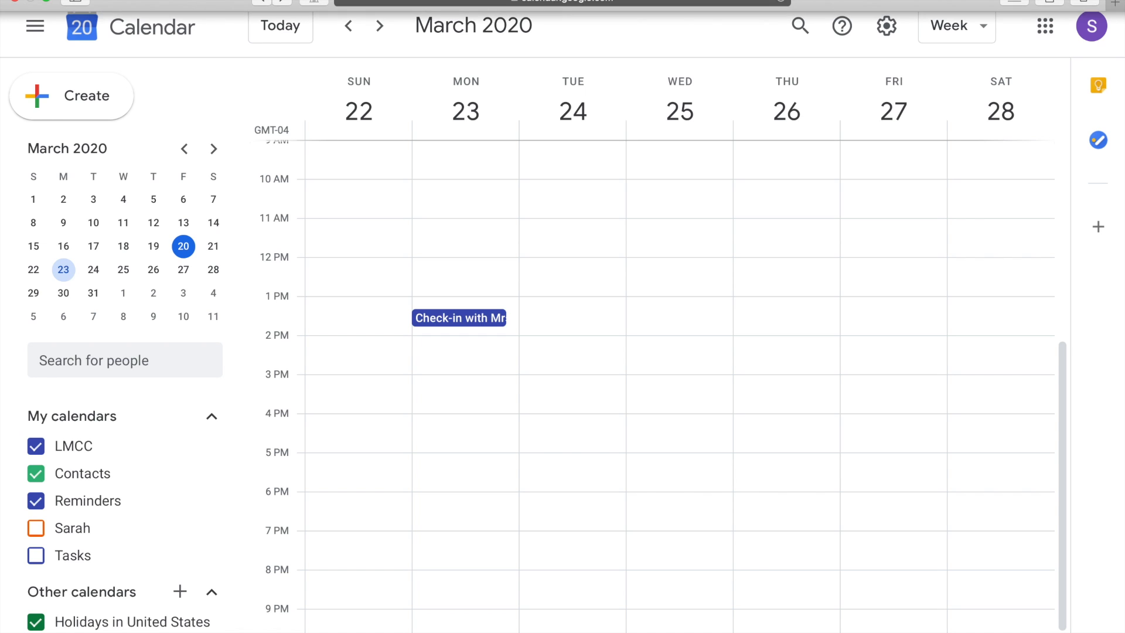
click(349, 5)
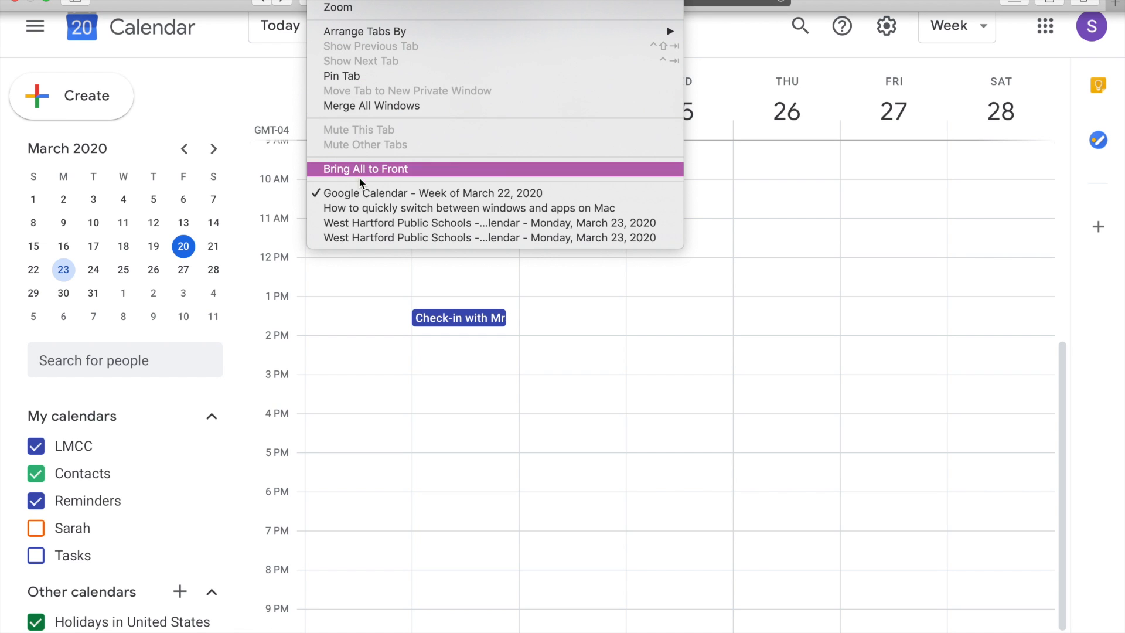
Return to the teacher's March 23 day view and open the booked 1:20–1:30pm check-in.
click(378, 225)
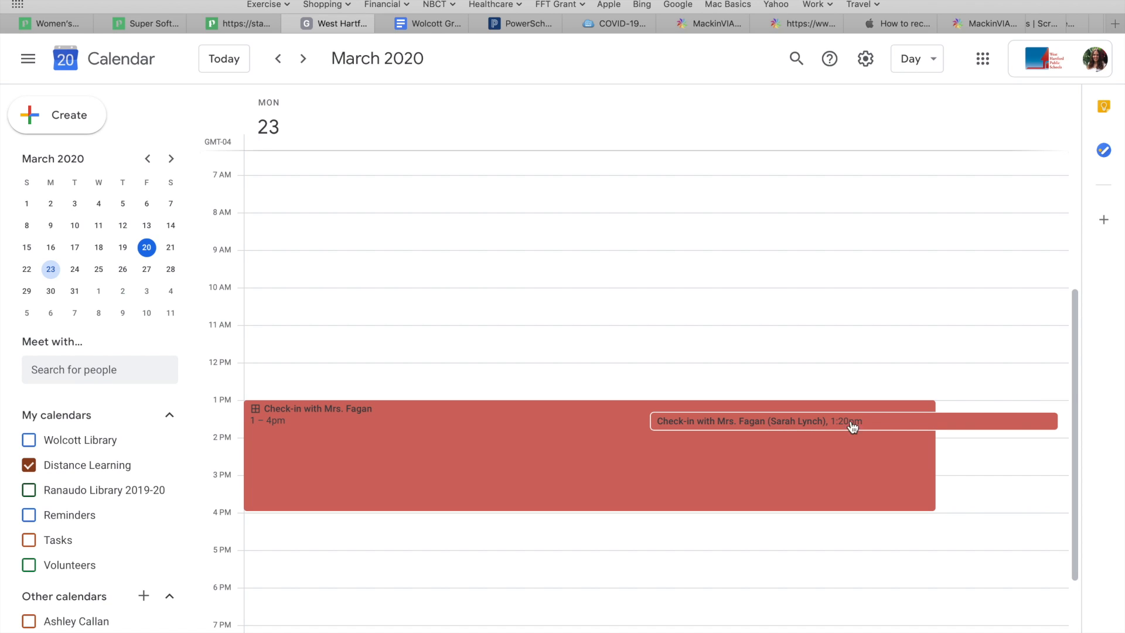
click(904, 427)
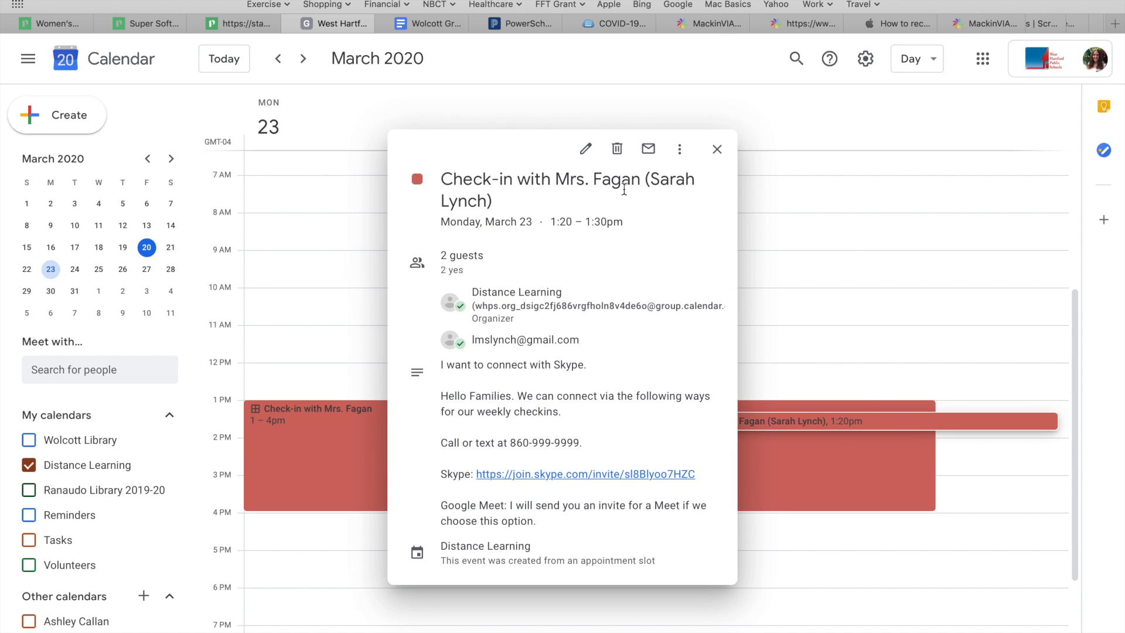